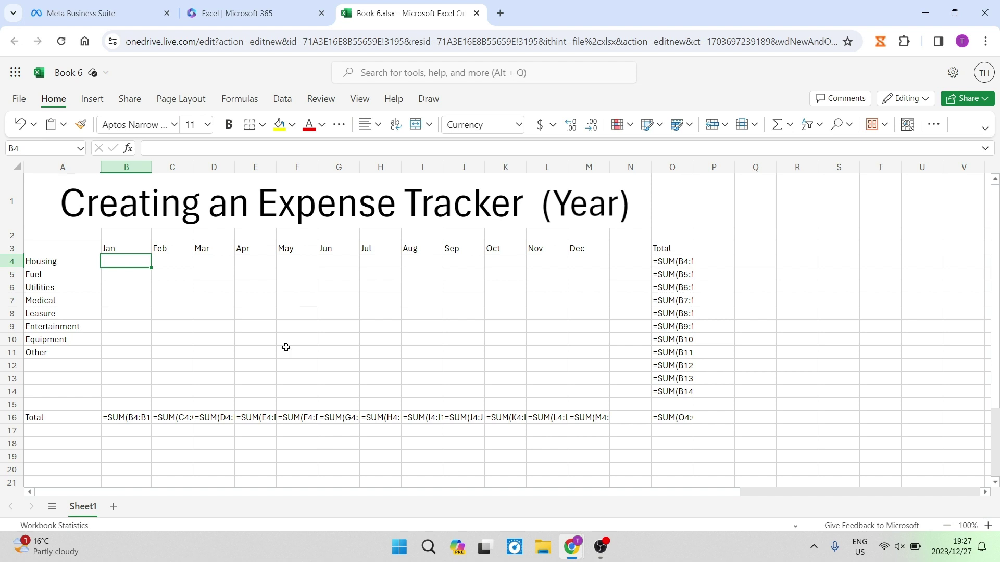
Change the workbook's File Name from Book 6 to 'Expense Tracker'.
{"action": "key", "text": "Right"}
{"action": "key", "text": "Right"}
{"action": "key", "text": "Right"}
{"action": "key", "text": "Right"}
{"action": "key", "text": "Right"}
{"action": "key", "text": "Right"}
{"action": "key", "text": "Right"}
{"action": "key", "text": "Right"}
{"action": "key", "text": "Down"}
{"action": "key", "text": "Down"}
{"action": "key", "text": "Down"}
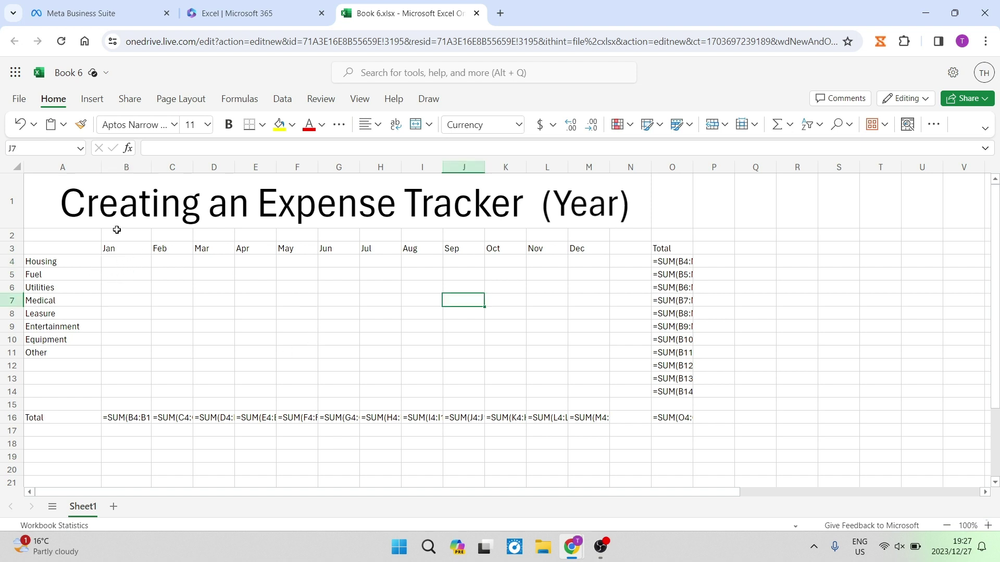
{"action": "left_click", "coordinate": [104, 76]}
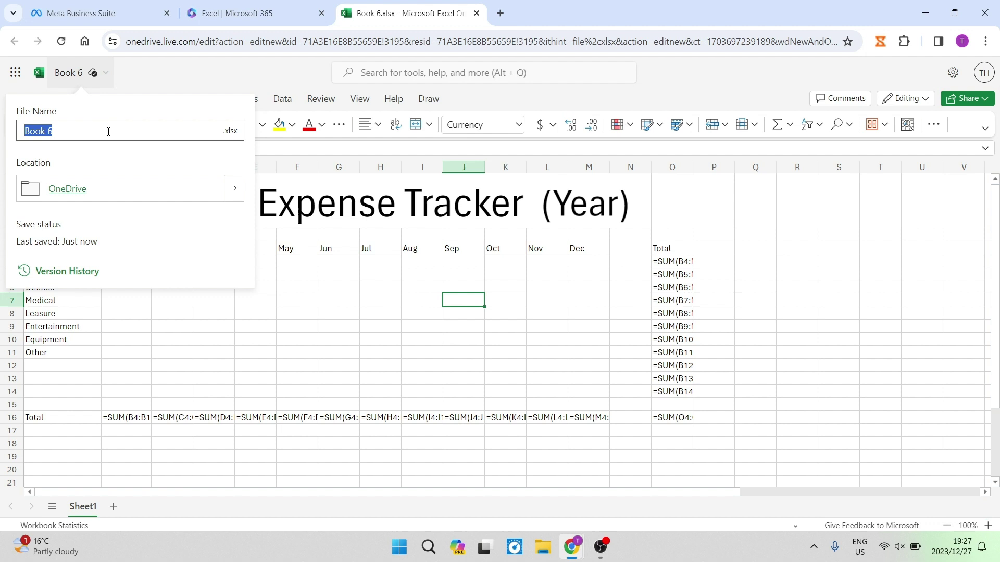
{"action": "type", "text": "Expense Tracker"}
{"action": "key", "text": "Return"}
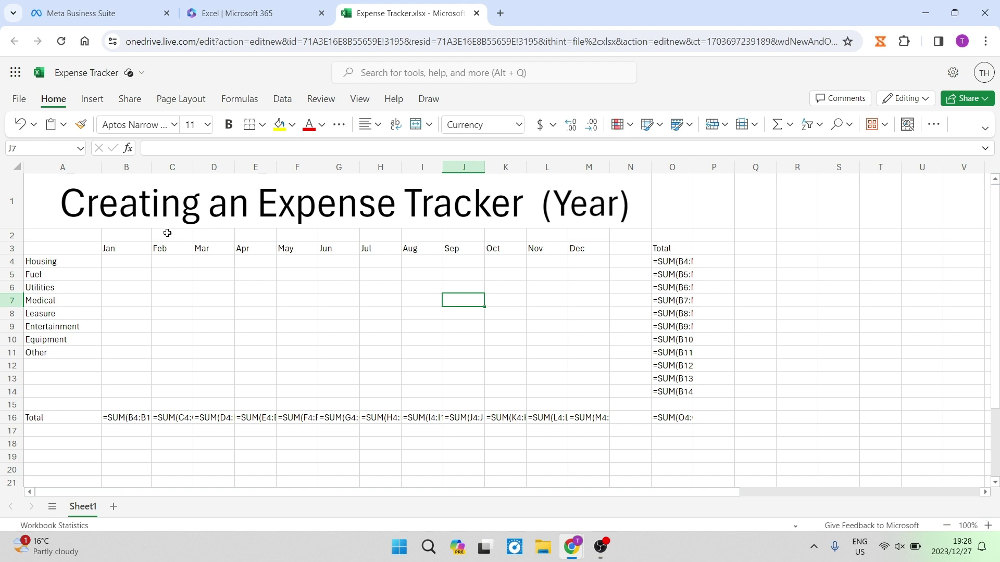
{"action": "left_click", "coordinate": [180, 202]}
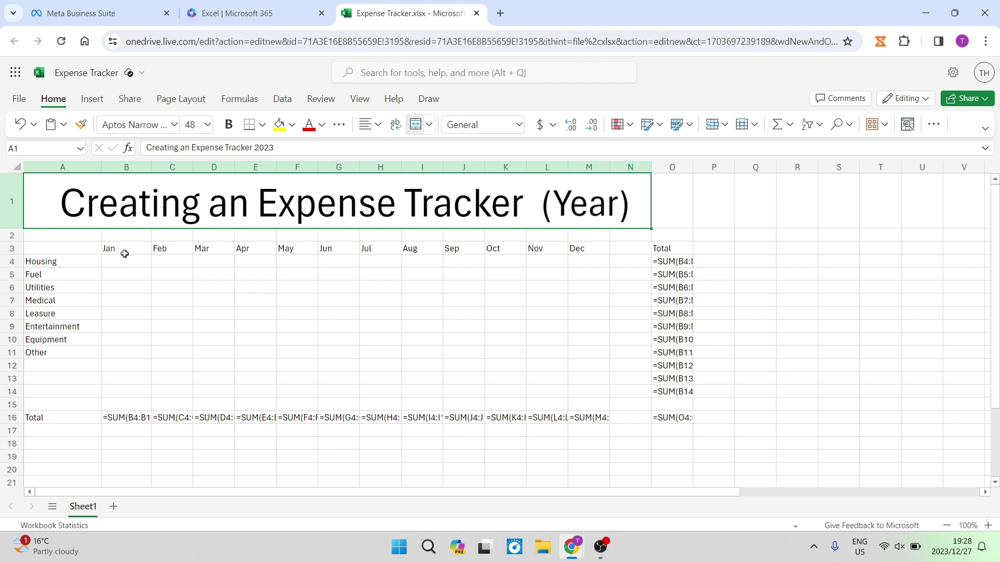
{"action": "left_click_drag", "start_coordinate": [594, 250], "coordinate": [102, 245]}
{"action": "left_click", "coordinate": [130, 276]}
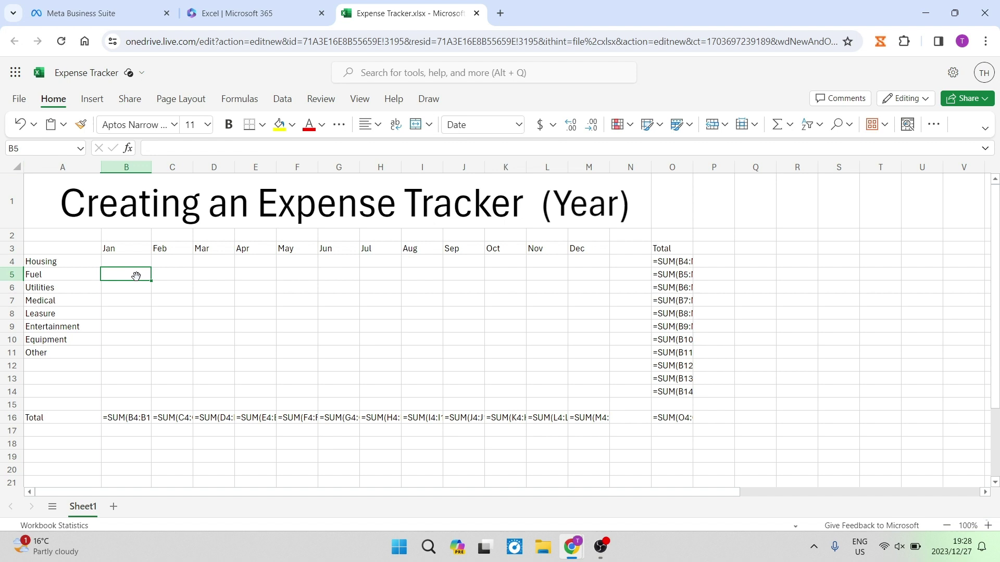
{"action": "left_click", "coordinate": [132, 243]}
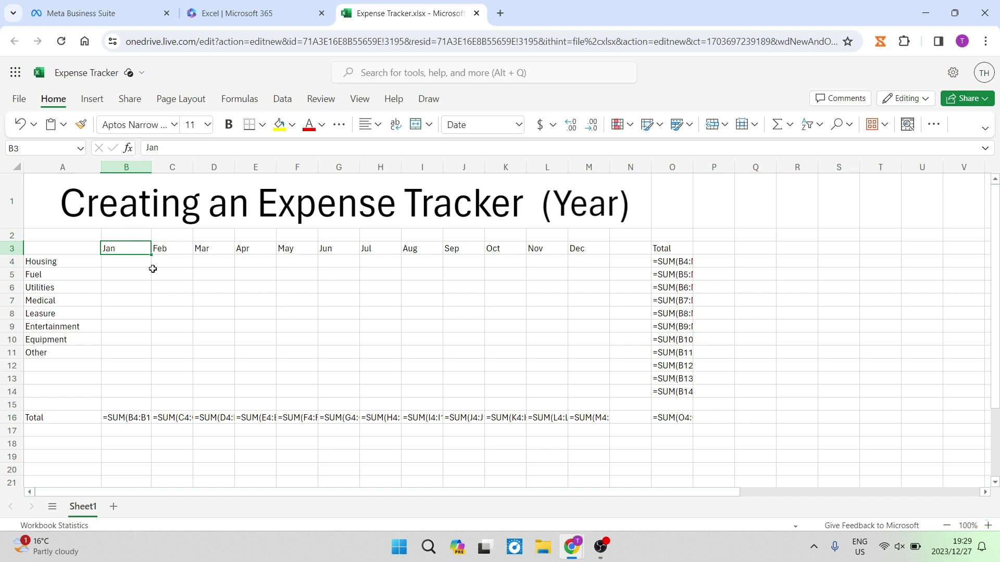
{"action": "left_click", "coordinate": [86, 201]}
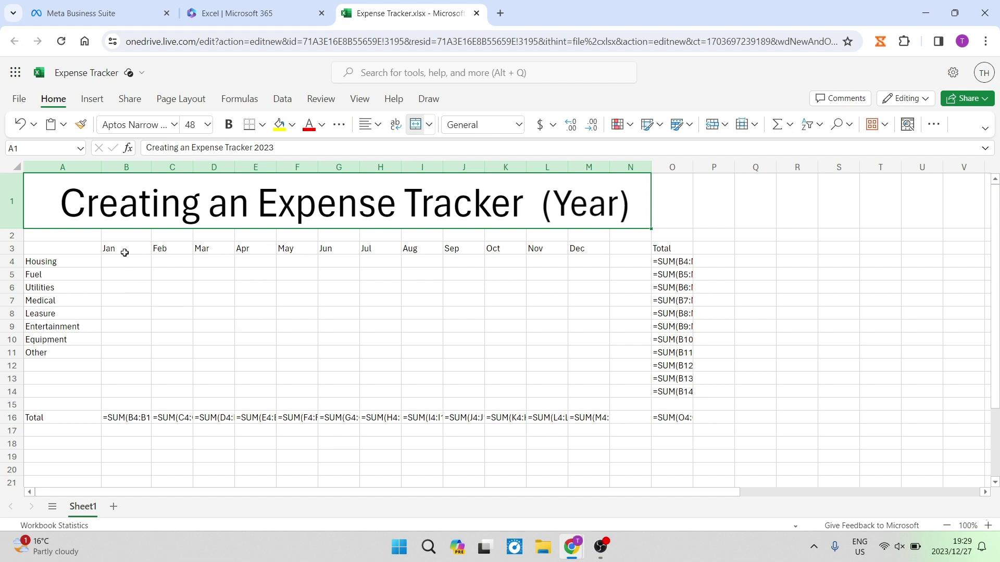
AutoFill the Jan and Feb headers across row 3 through Dec.
{"action": "left_click_drag", "start_coordinate": [125, 253], "coordinate": [154, 249]}
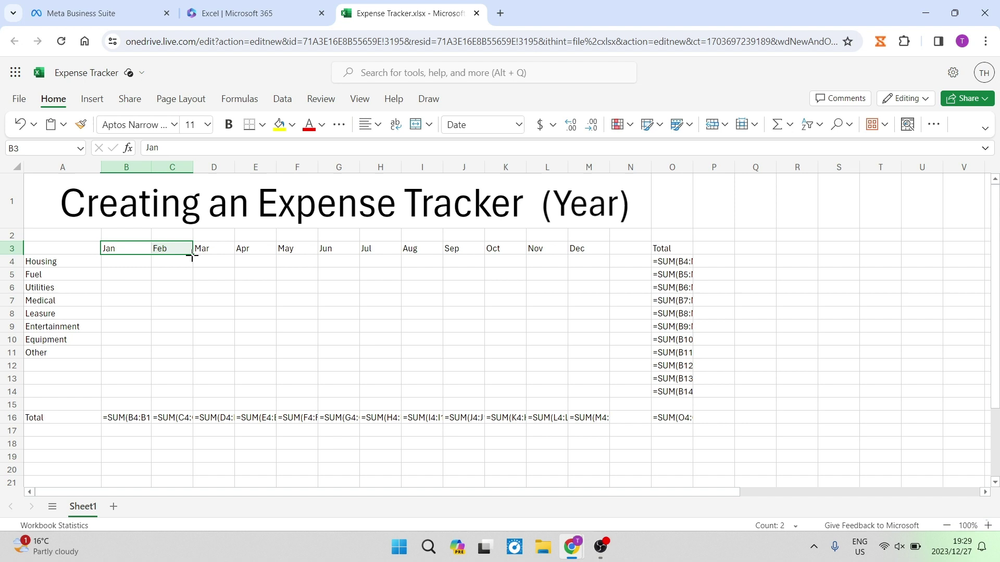
{"action": "left_click_drag", "start_coordinate": [192, 255], "coordinate": [569, 244]}
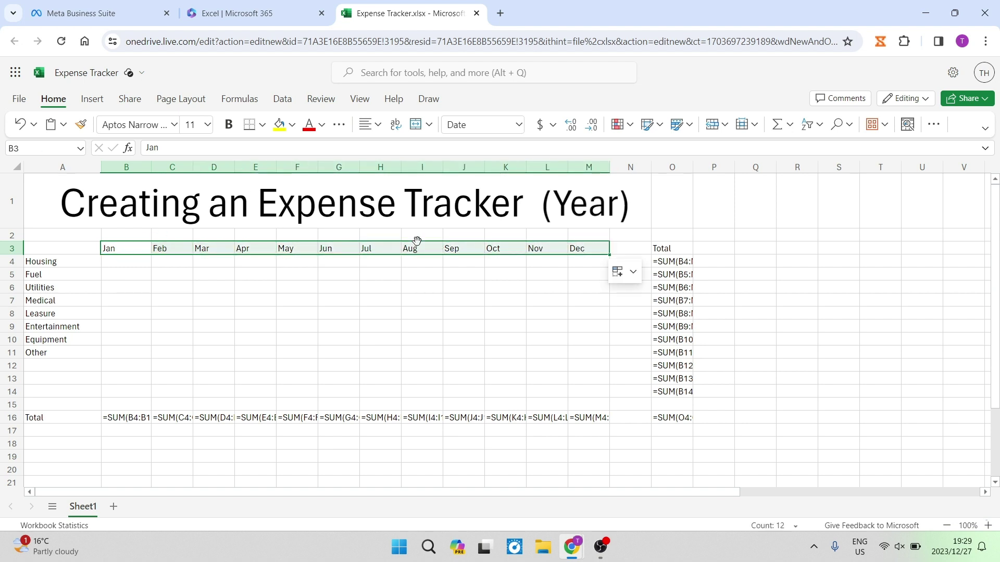
{"action": "left_click", "coordinate": [587, 288]}
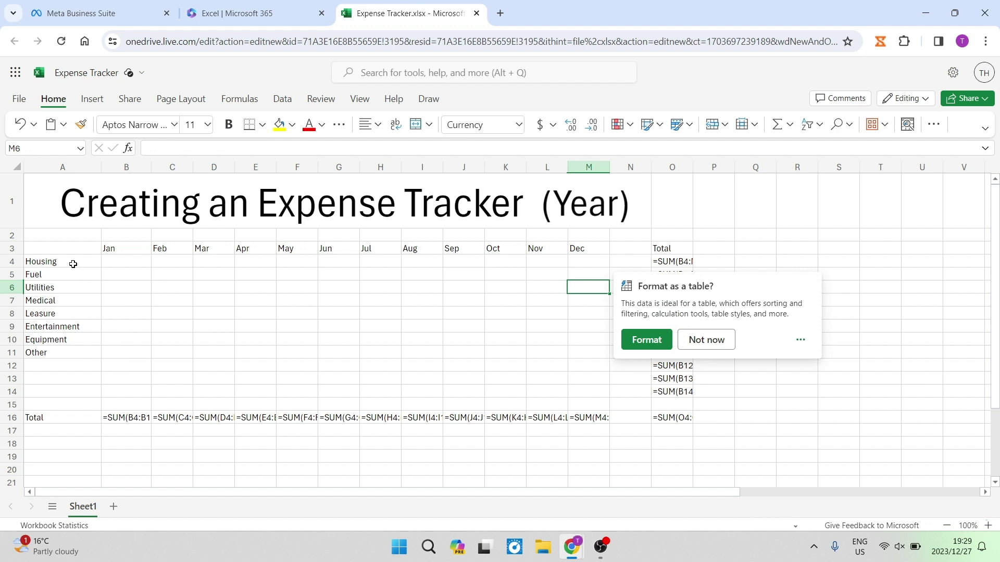
Review the category labels in column A from Medical down to Other.
{"action": "left_click", "coordinate": [73, 297]}
{"action": "key", "text": "Down"}
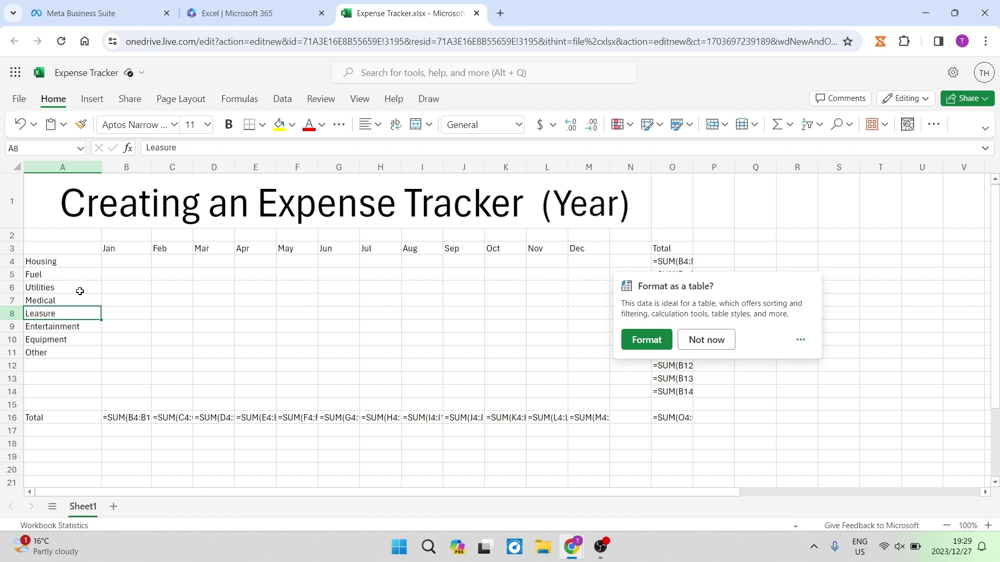
{"action": "key", "text": "Down"}
{"action": "key", "text": "Down"}
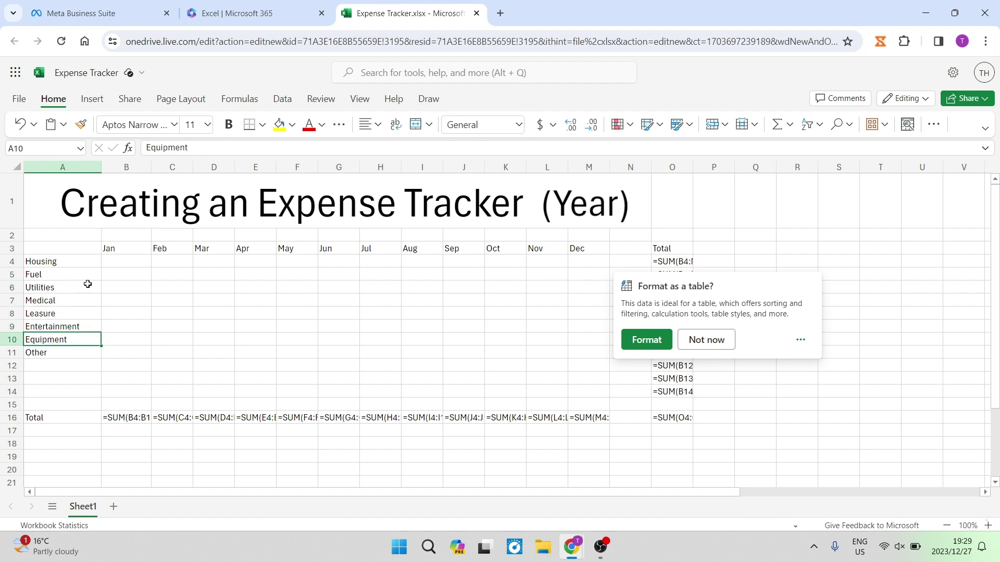
{"action": "key", "text": "Down"}
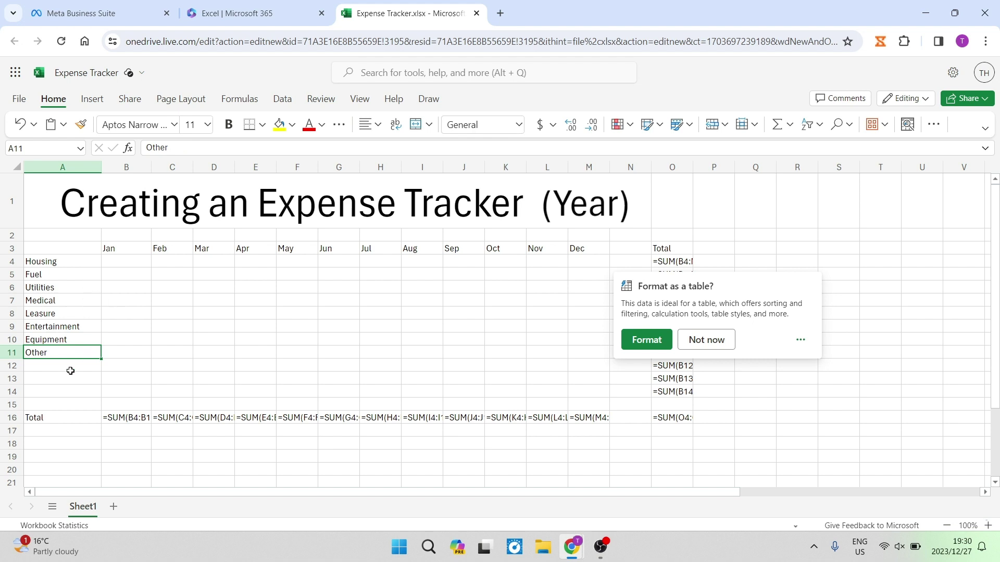
Decline the Format as a table suggestion and look over the Total column and Total row.
{"action": "left_click", "coordinate": [701, 348]}
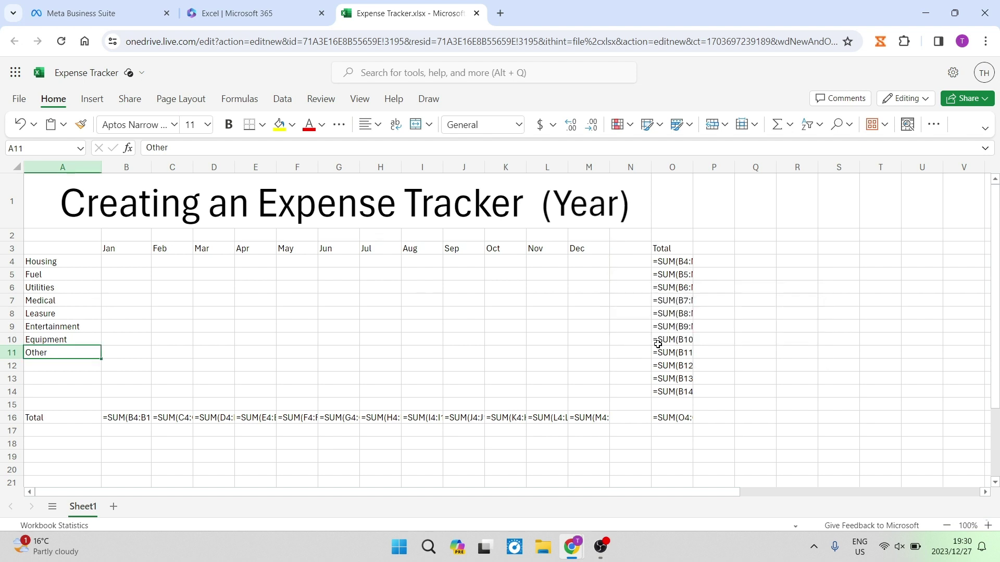
{"action": "left_click", "coordinate": [663, 250]}
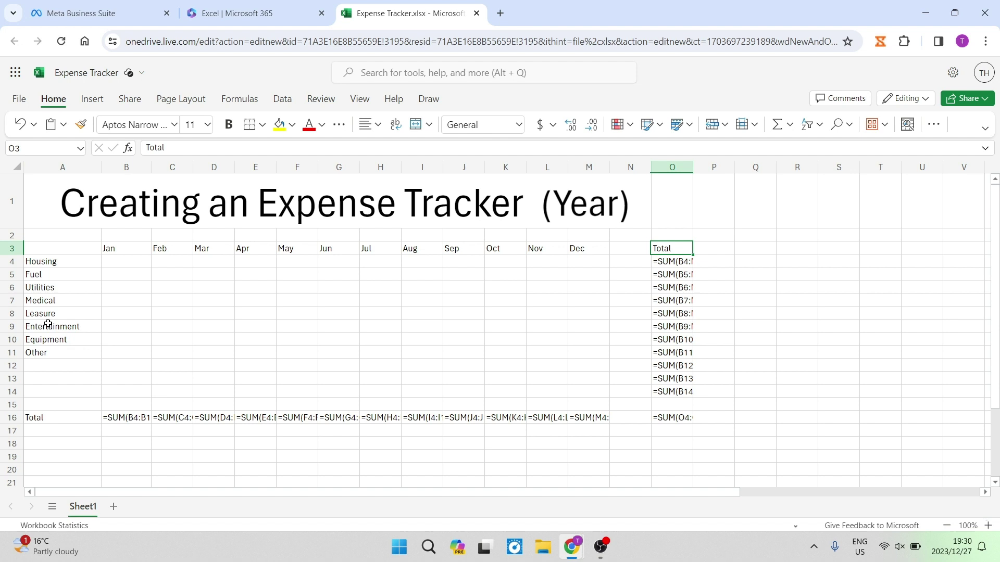
{"action": "left_click", "coordinate": [37, 417]}
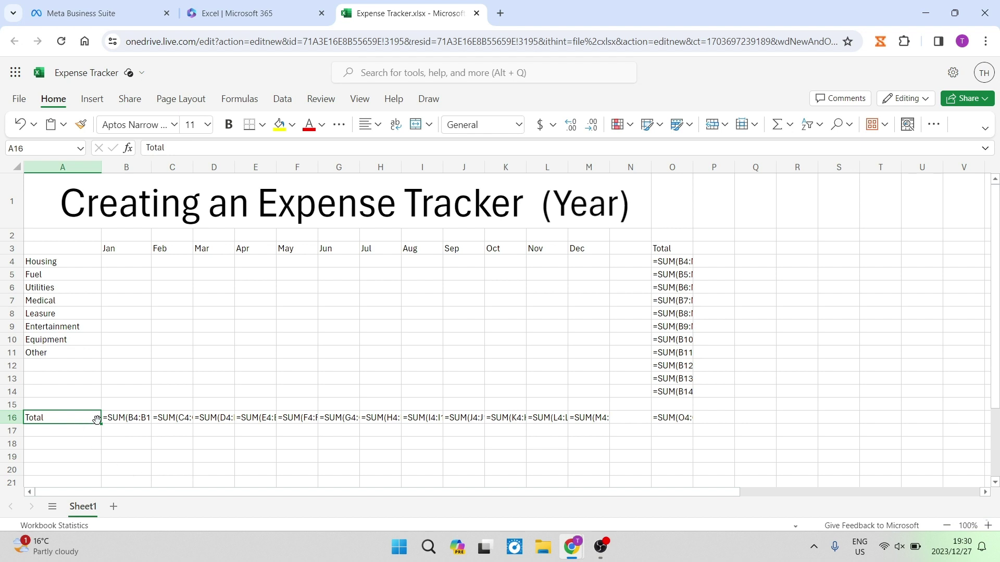
{"action": "left_click", "coordinate": [123, 417]}
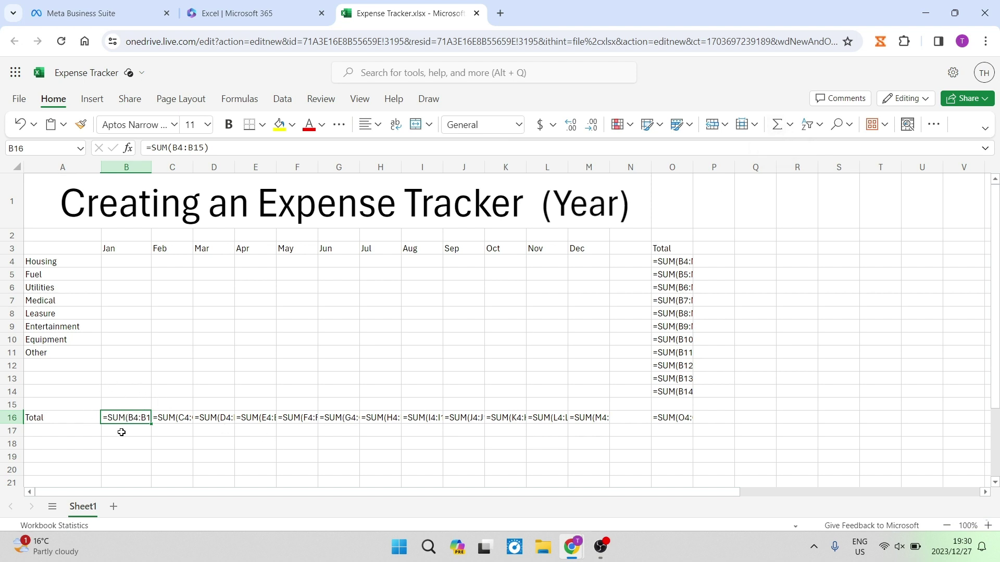
Select the January values B4:B15 and check them against =SUM(B4:B15) in B16.
{"action": "left_click", "coordinate": [128, 263]}
{"action": "left_click_drag", "start_coordinate": [128, 263], "coordinate": [130, 400]}
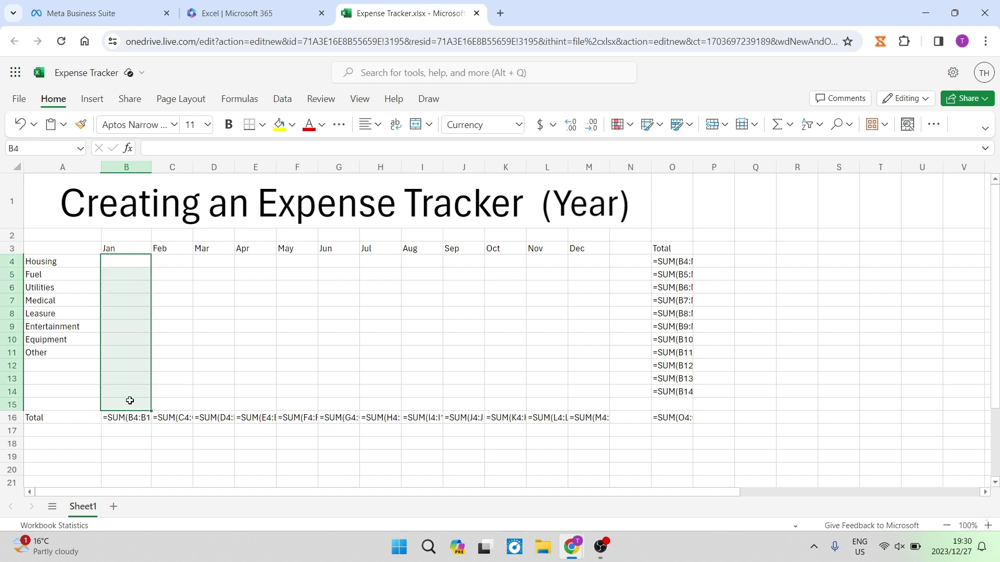
{"action": "left_click", "coordinate": [201, 379]}
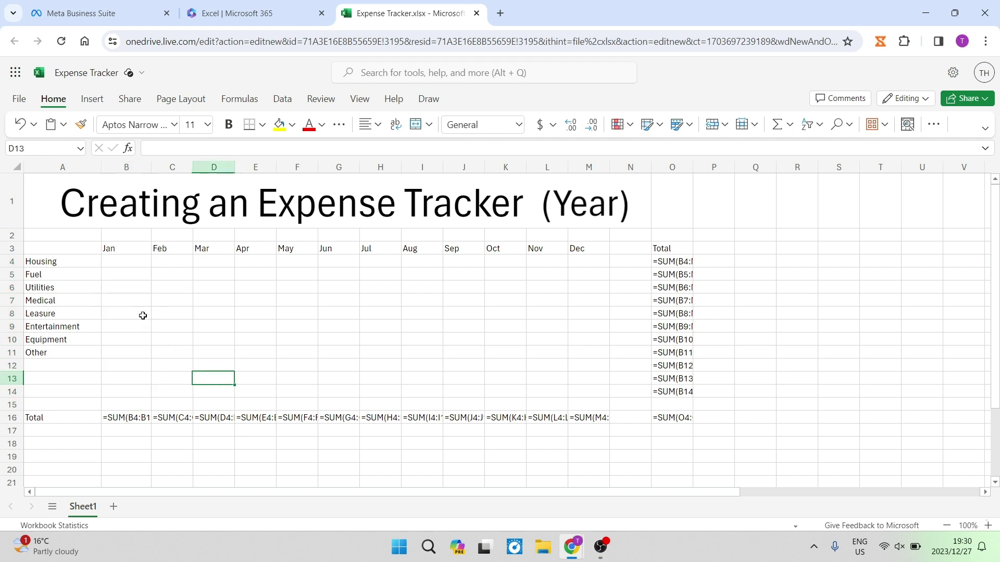
{"action": "left_click_drag", "start_coordinate": [127, 262], "coordinate": [128, 405]}
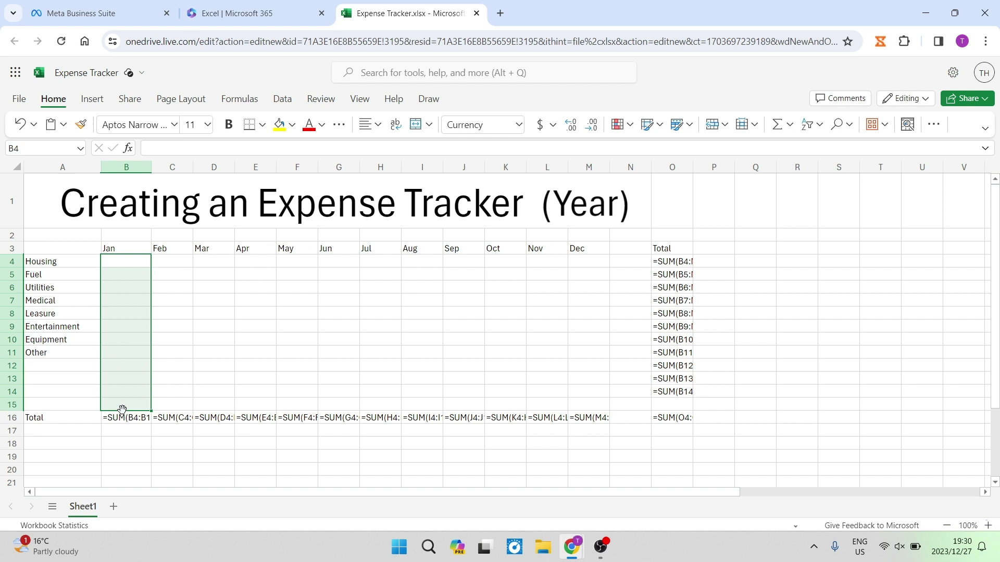
{"action": "left_click", "coordinate": [117, 417]}
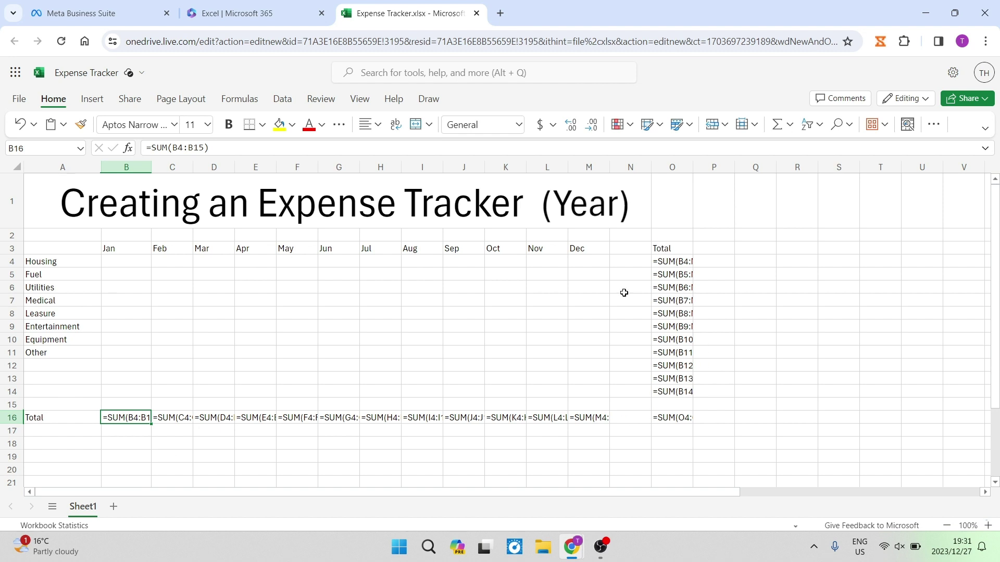
{"action": "left_click", "coordinate": [667, 261]}
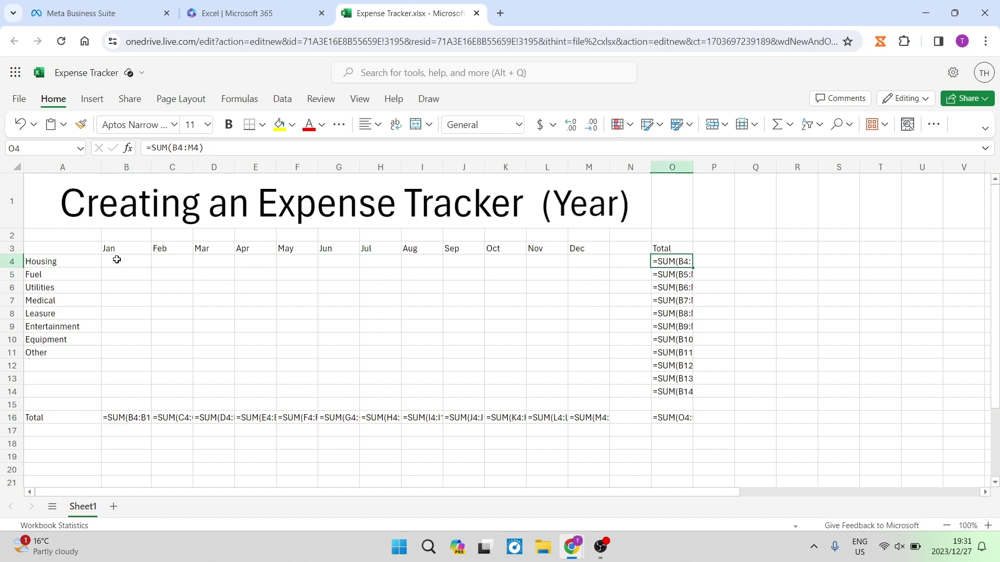
{"action": "left_click_drag", "start_coordinate": [118, 257], "coordinate": [587, 276]}
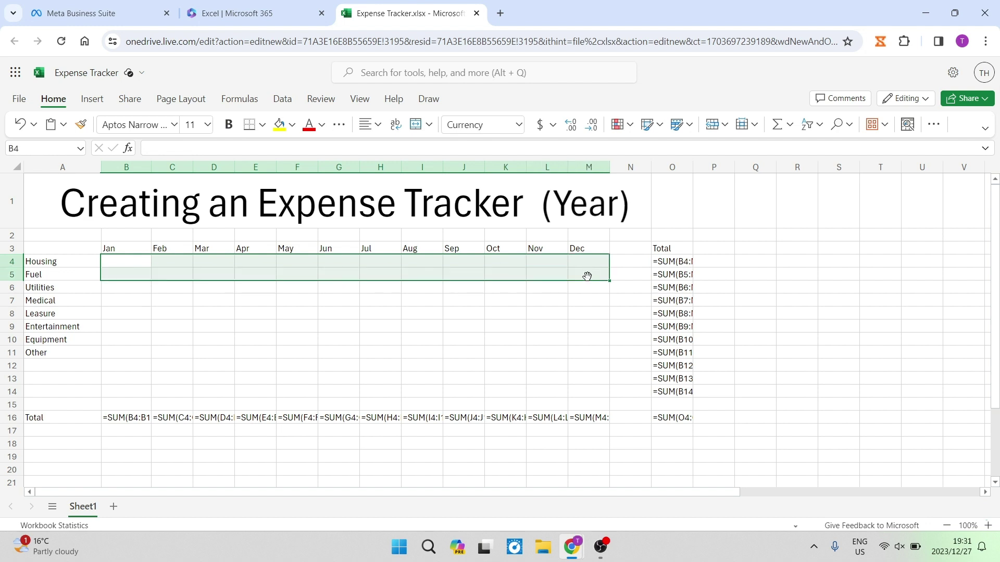
{"action": "left_click", "coordinate": [662, 262]}
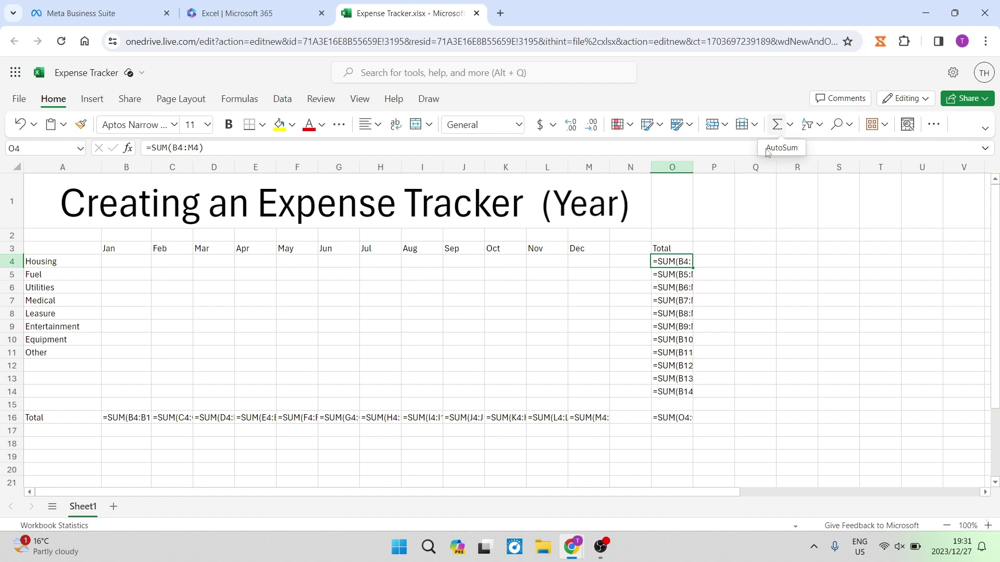
{"action": "left_click_drag", "start_coordinate": [577, 262], "coordinate": [137, 260]}
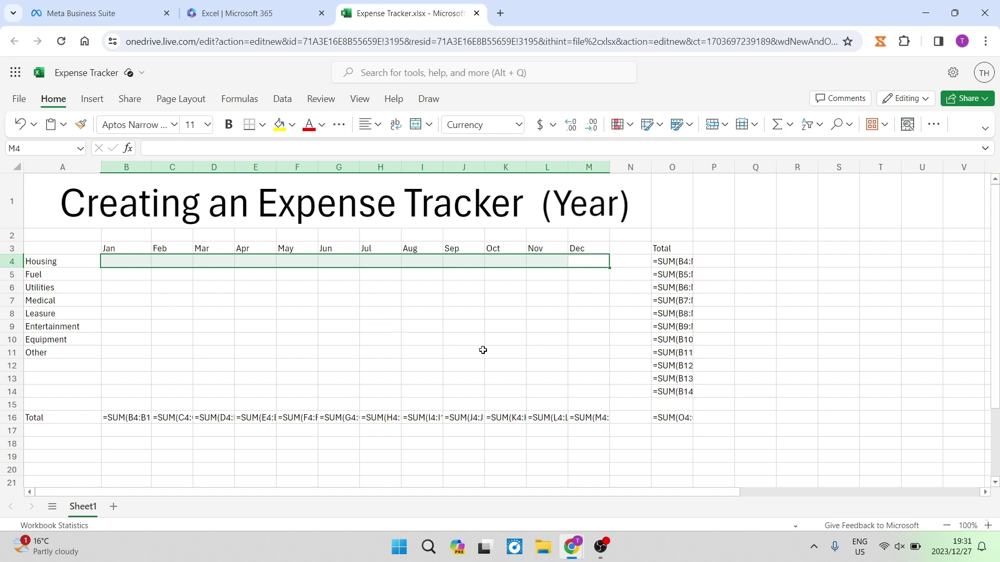
{"action": "left_click", "coordinate": [670, 261]}
{"action": "left_click_drag", "start_coordinate": [670, 261], "coordinate": [680, 391]}
{"action": "left_click", "coordinate": [671, 417]}
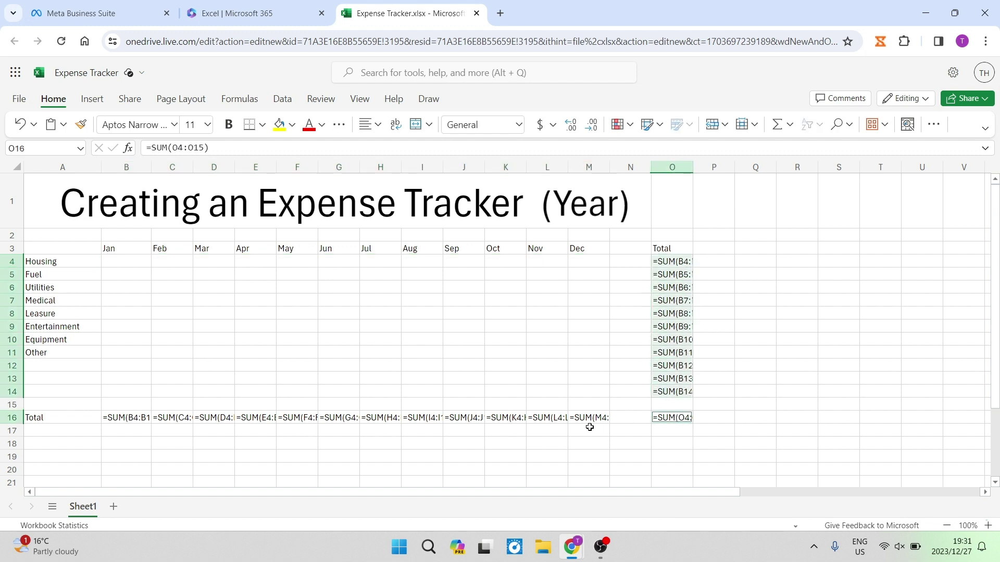
{"action": "left_click_drag", "start_coordinate": [587, 421], "coordinate": [137, 415]}
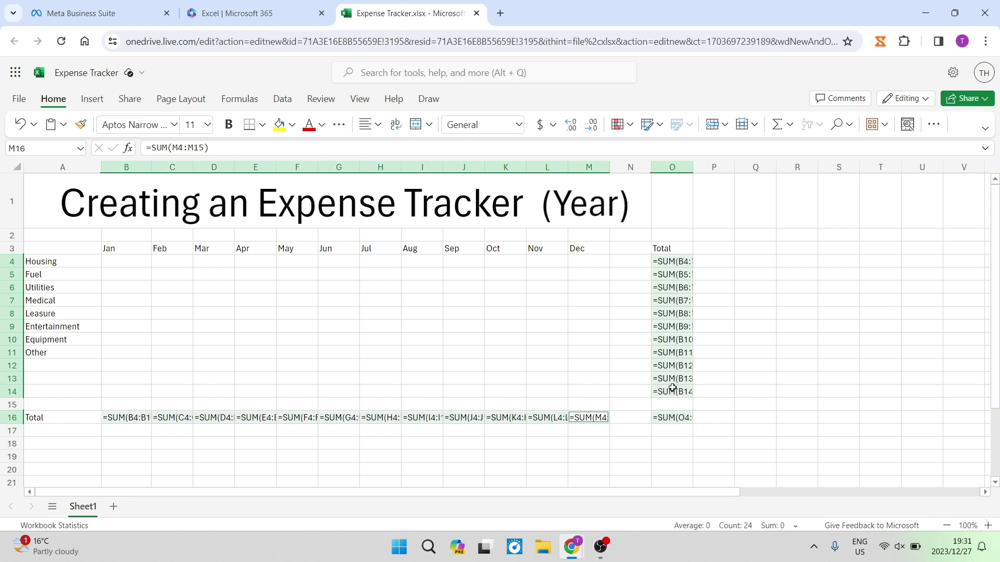
Apply Currency number format with the $ symbol to the monthly and category totals.
{"action": "right_click", "coordinate": [680, 272]}
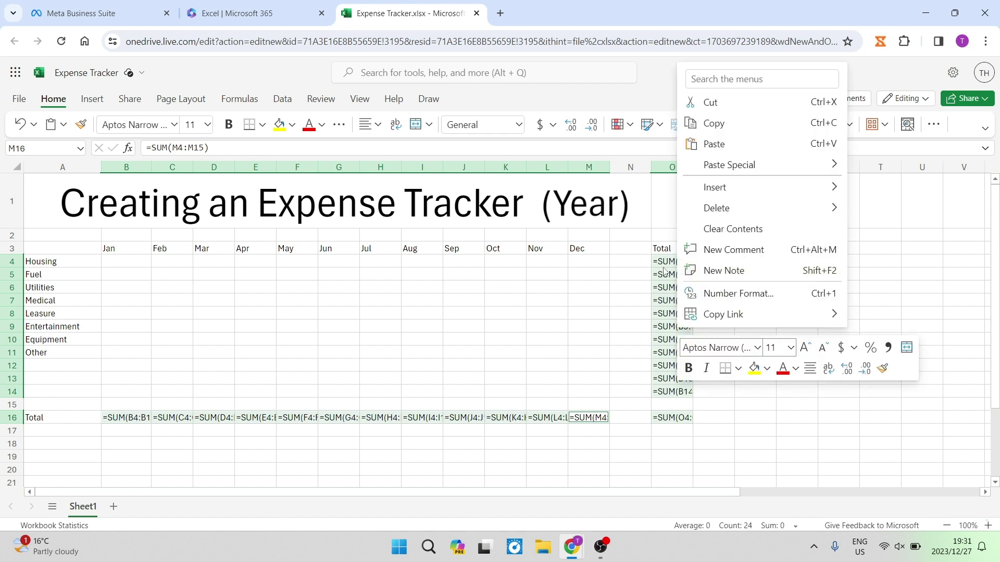
{"action": "left_click", "coordinate": [746, 294]}
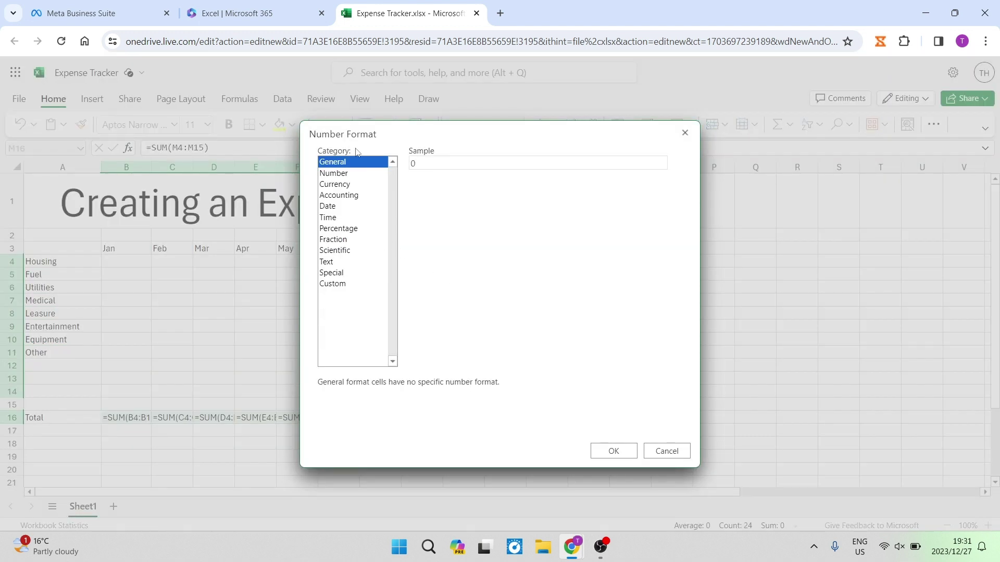
{"action": "left_click", "coordinate": [342, 185]}
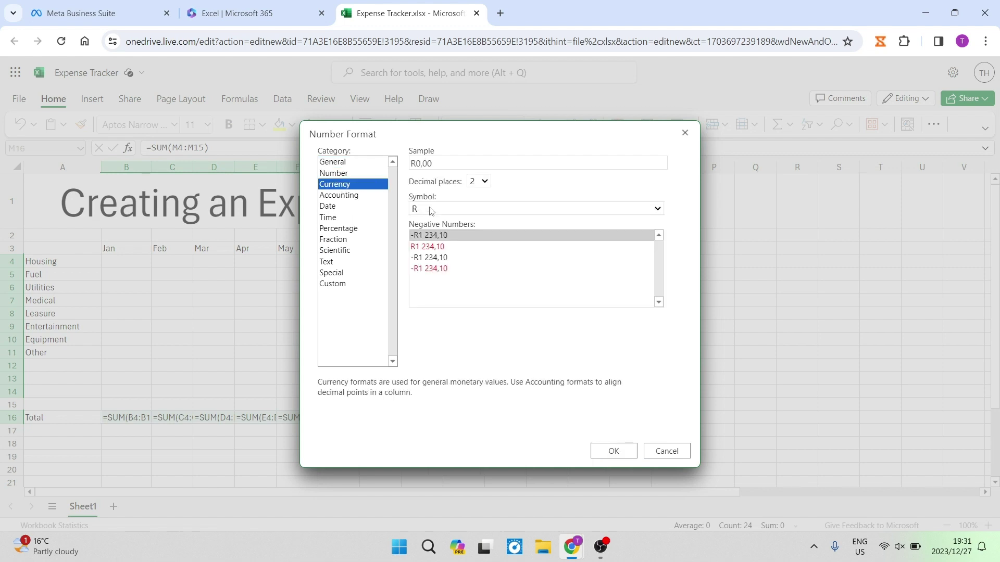
{"action": "left_click", "coordinate": [431, 211]}
{"action": "left_click", "coordinate": [484, 376]}
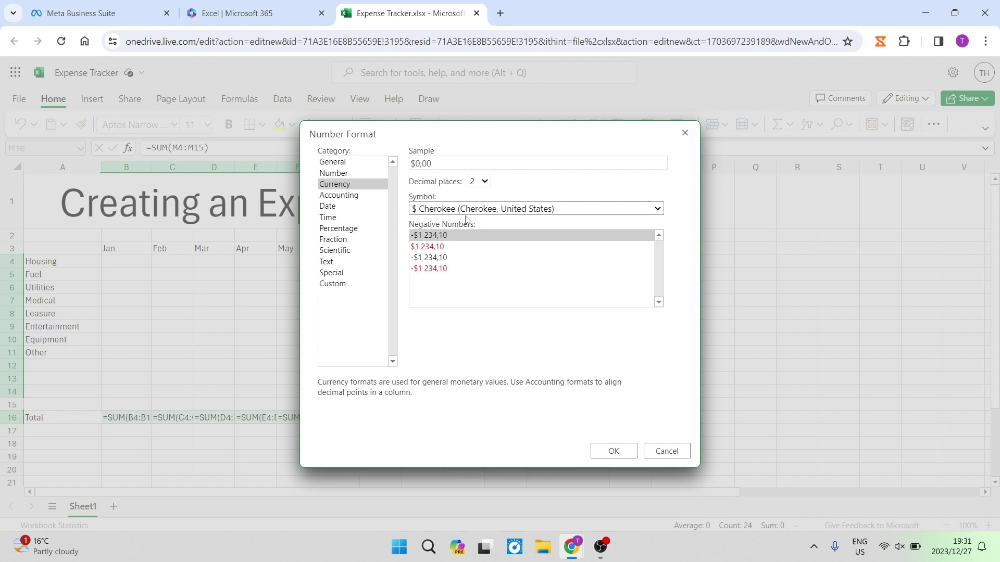
{"action": "left_click", "coordinate": [613, 451]}
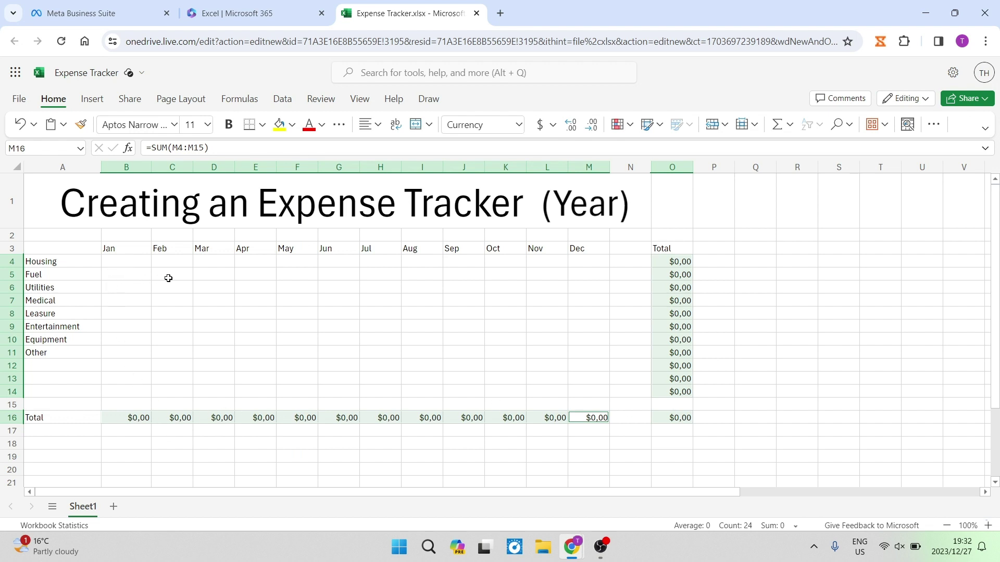
Show formulas and enter 2000 for Housing in January and February.
{"action": "left_click", "coordinate": [182, 301]}
{"action": "key", "text": "ctrl+grave"}
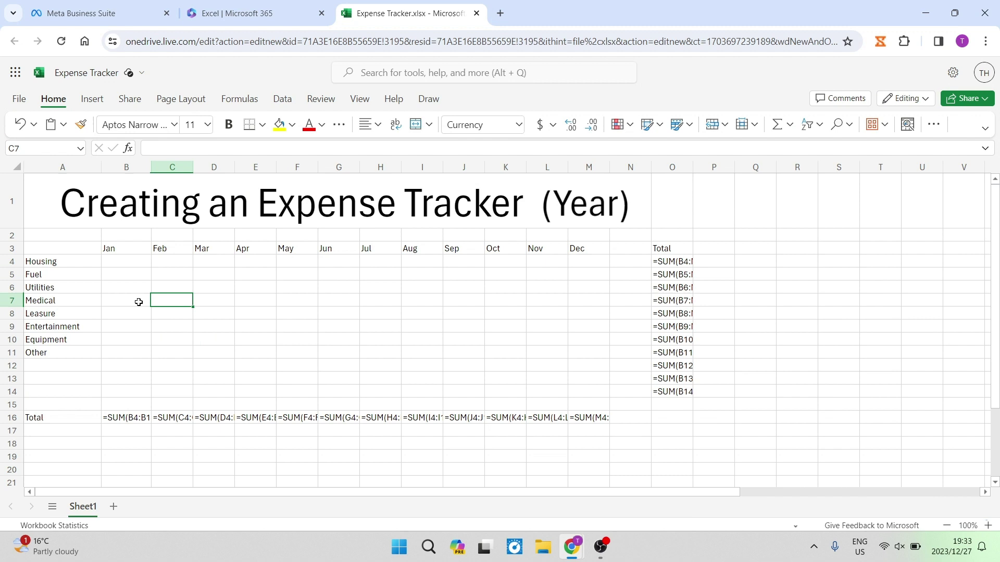
{"action": "left_click", "coordinate": [116, 264]}
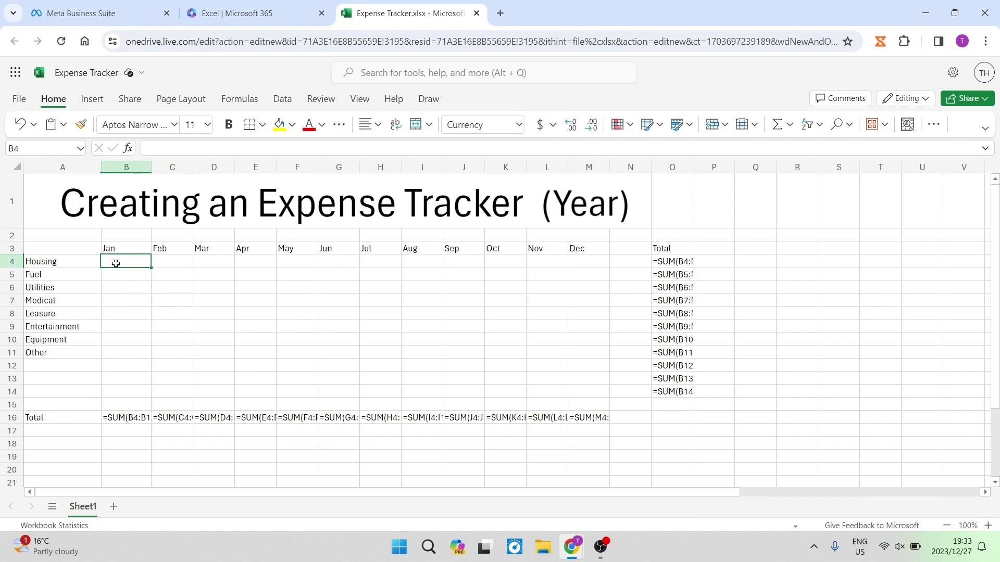
{"action": "type", "text": "2000"}
{"action": "key", "text": "Tab"}
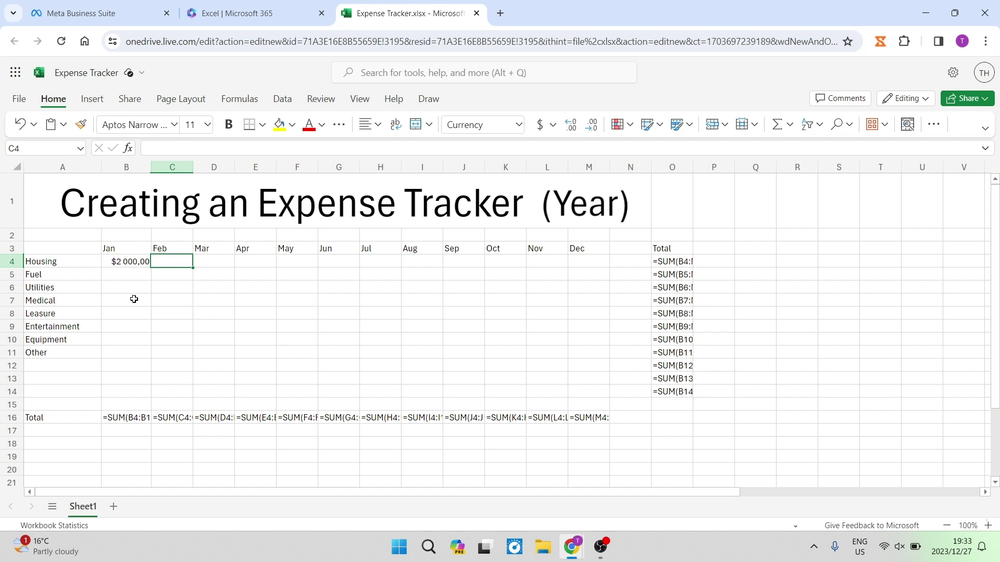
{"action": "type", "text": "2000"}
{"action": "key", "text": "Tab"}
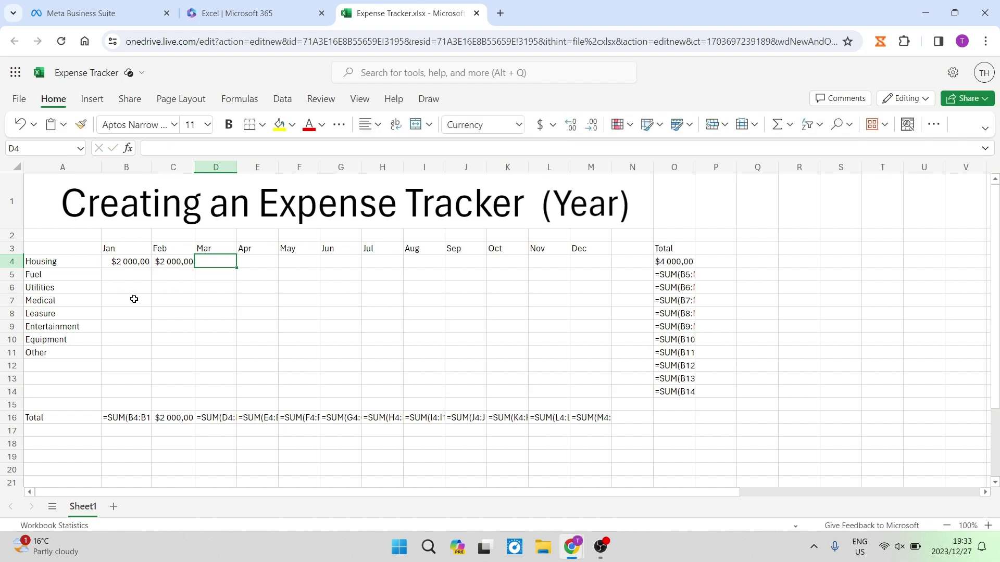
AutoFill the 2000 Housing amounts through December and widen column O.
{"action": "key", "text": "Left"}
{"action": "key", "text": "Left"}
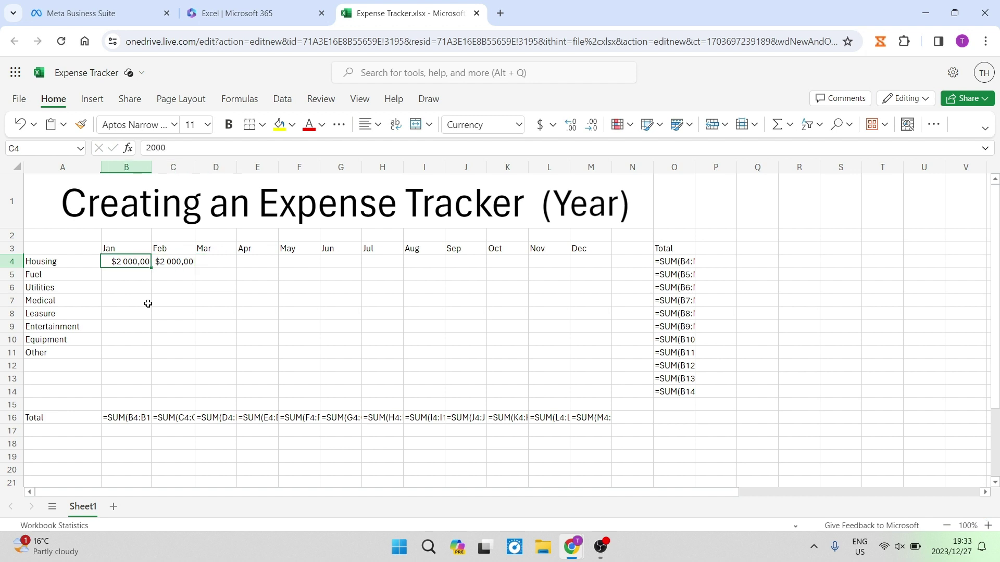
{"action": "key", "text": "shift+Right"}
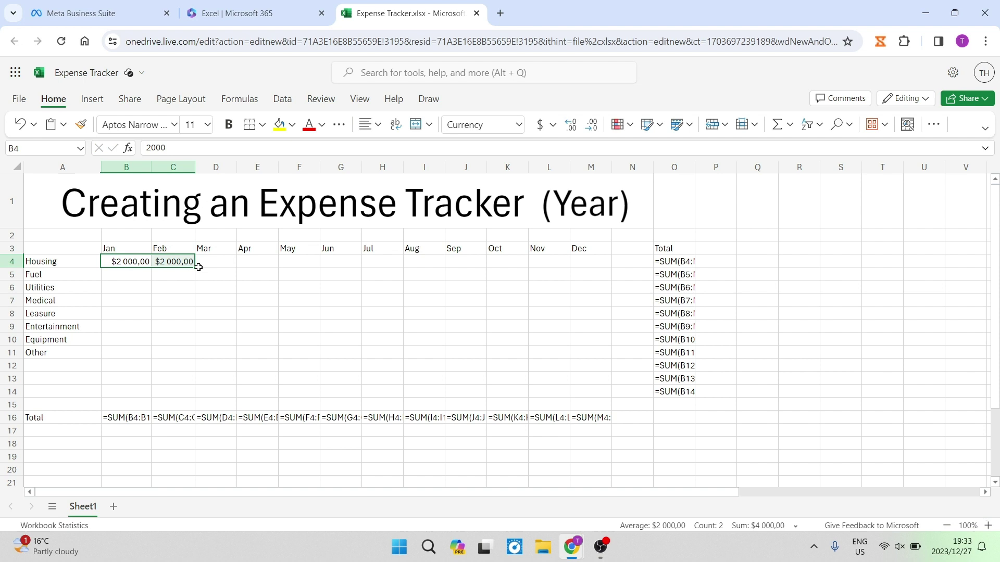
{"action": "left_click", "coordinate": [197, 266]}
{"action": "left_click", "coordinate": [126, 264]}
{"action": "key", "text": "shift+Right"}
{"action": "left_click_drag", "start_coordinate": [194, 268], "coordinate": [578, 266]}
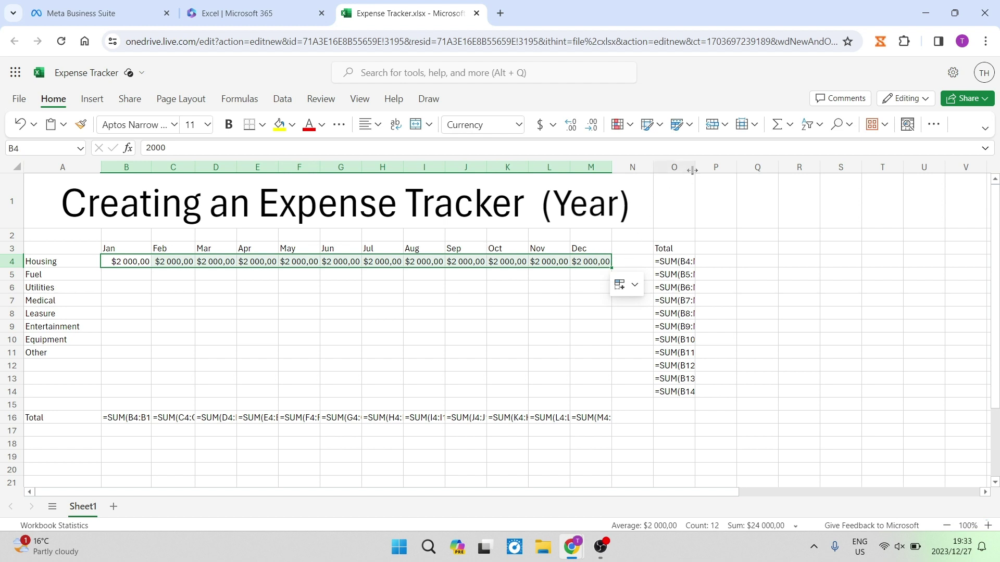
{"action": "left_click_drag", "start_coordinate": [694, 168], "coordinate": [713, 169]}
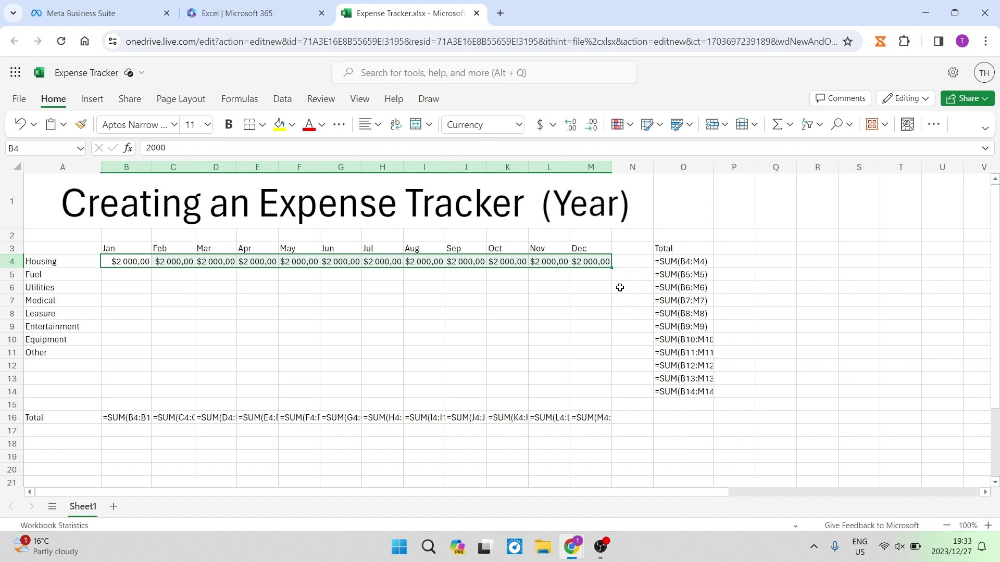
{"action": "left_click", "coordinate": [118, 270]}
Enter Fuel amounts 400, 500, 500 and 400 for Jan–Apr.
{"action": "type", "text": "400"}
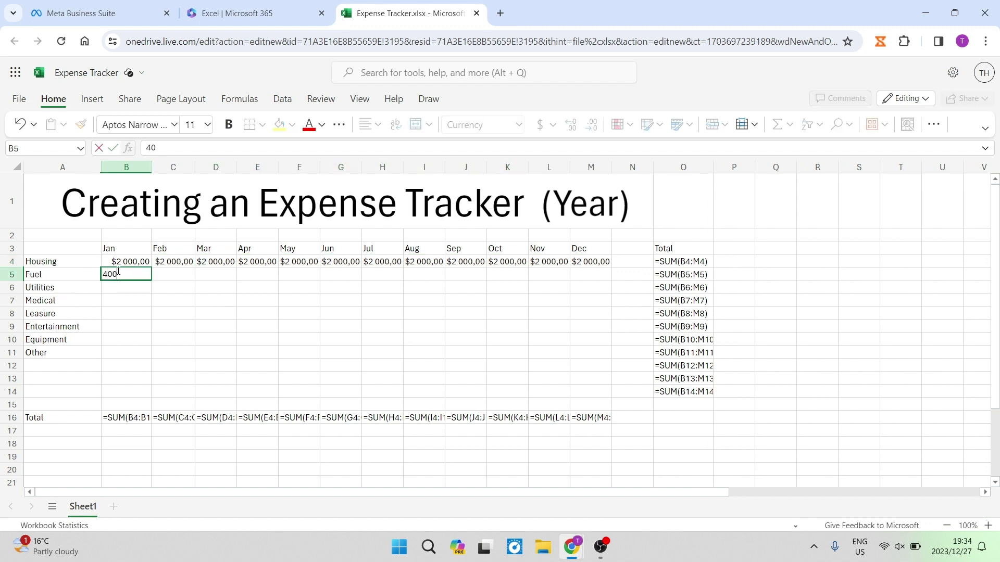
{"action": "left_click", "coordinate": [178, 274]}
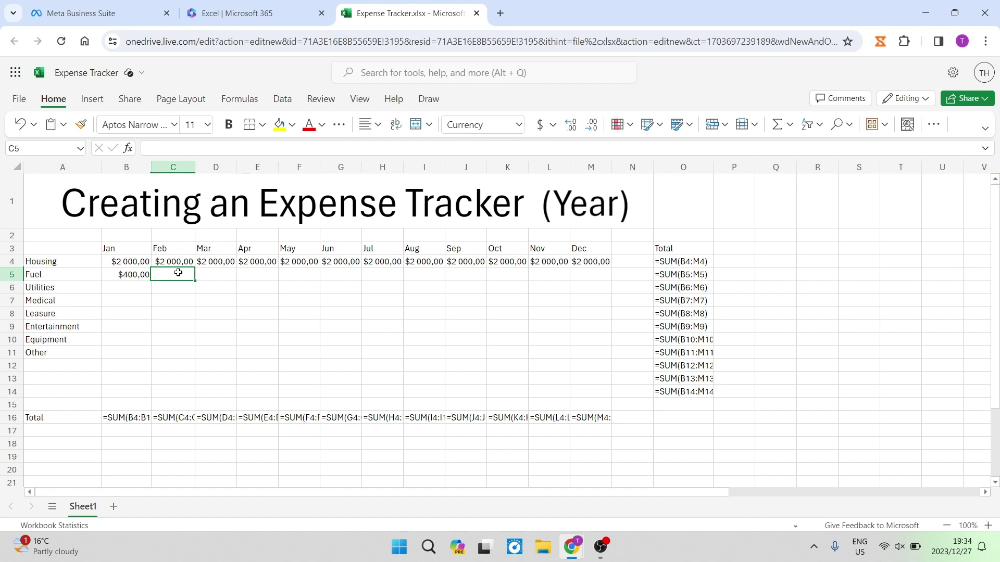
{"action": "type", "text": "500"}
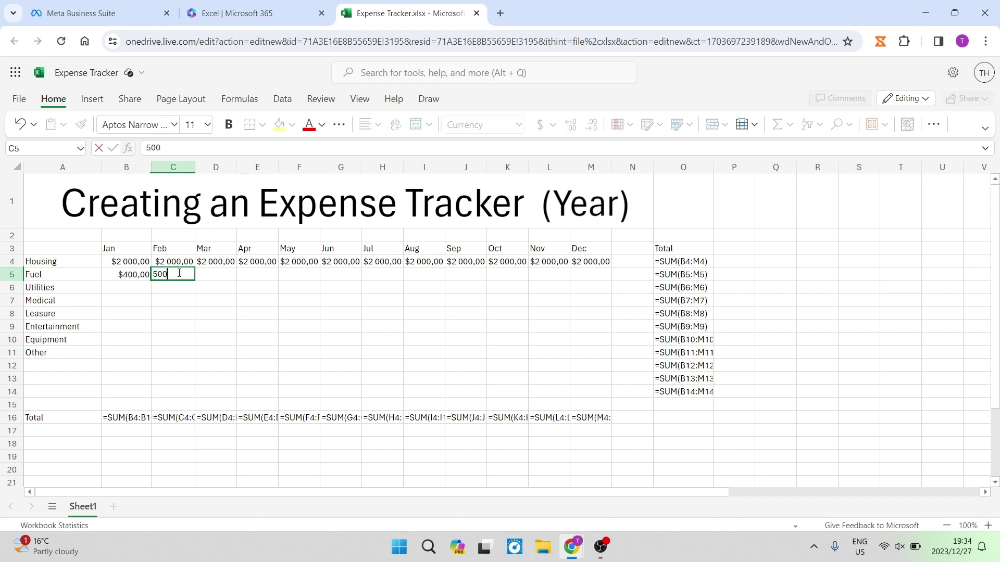
{"action": "key", "text": "Tab"}
{"action": "type", "text": "500"}
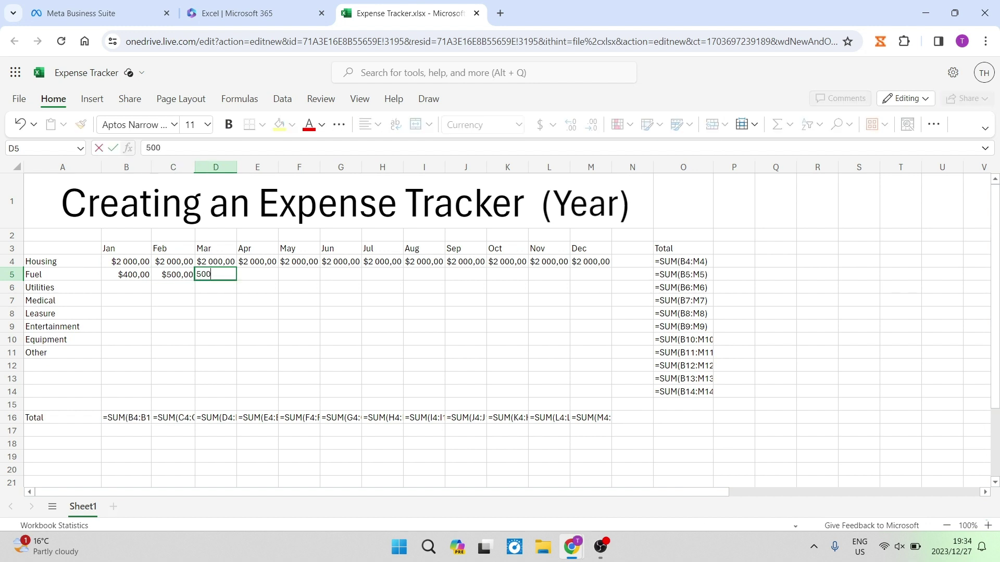
{"action": "key", "text": "Tab"}
{"action": "type", "text": "400"}
{"action": "key", "text": "Tab"}
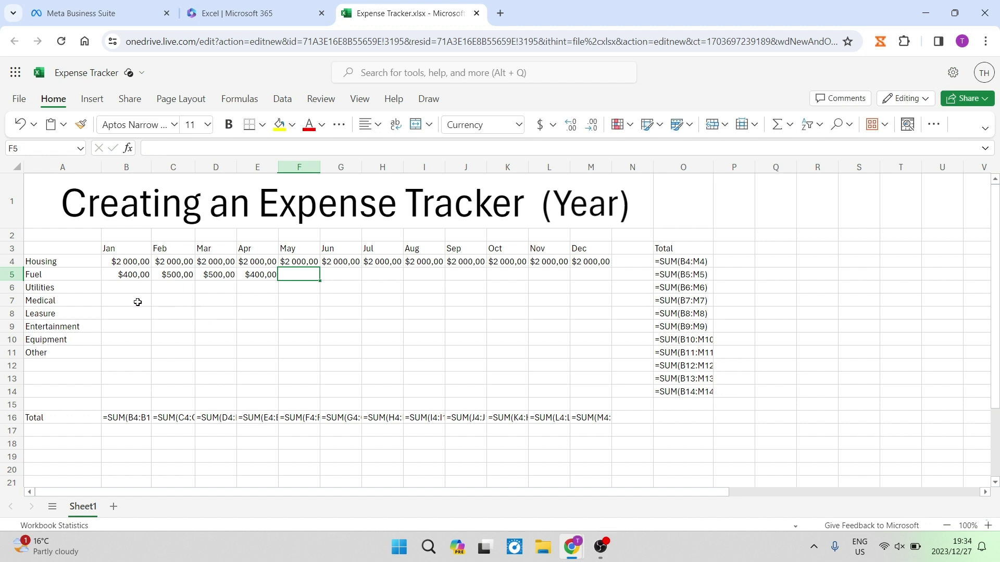
Enter Utilities amounts for Jan–Jun, starting at 200, with May corrected to 220 and June 190.
{"action": "left_click", "coordinate": [119, 288]}
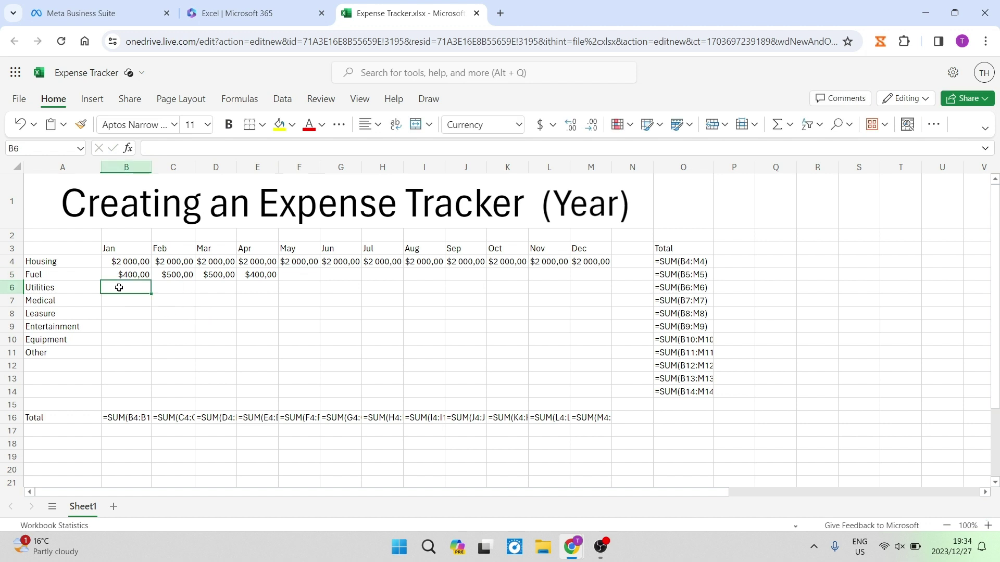
{"action": "type", "text": "200"}
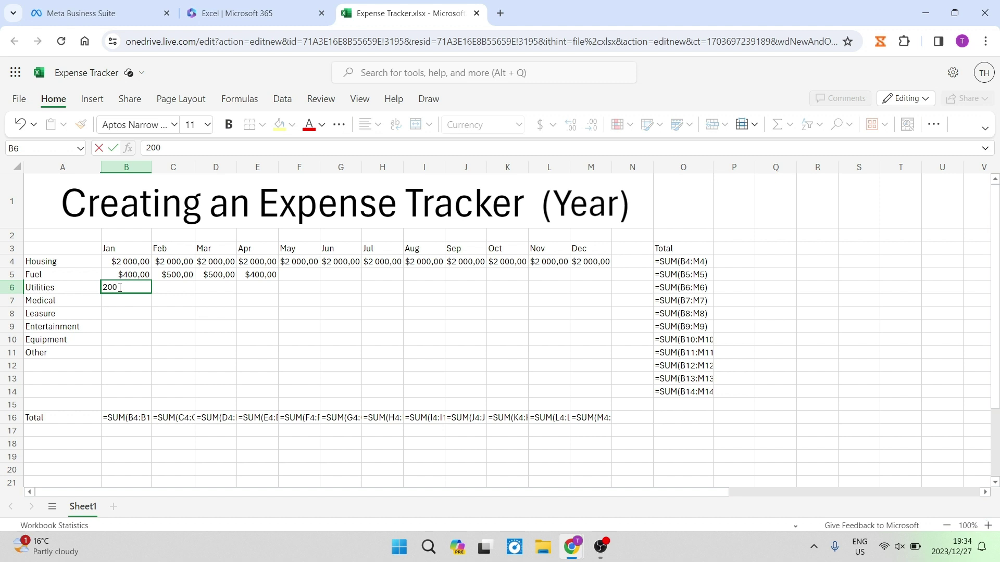
{"action": "key", "text": "Tab"}
{"action": "type", "text": "200"}
{"action": "key", "text": "Tab"}
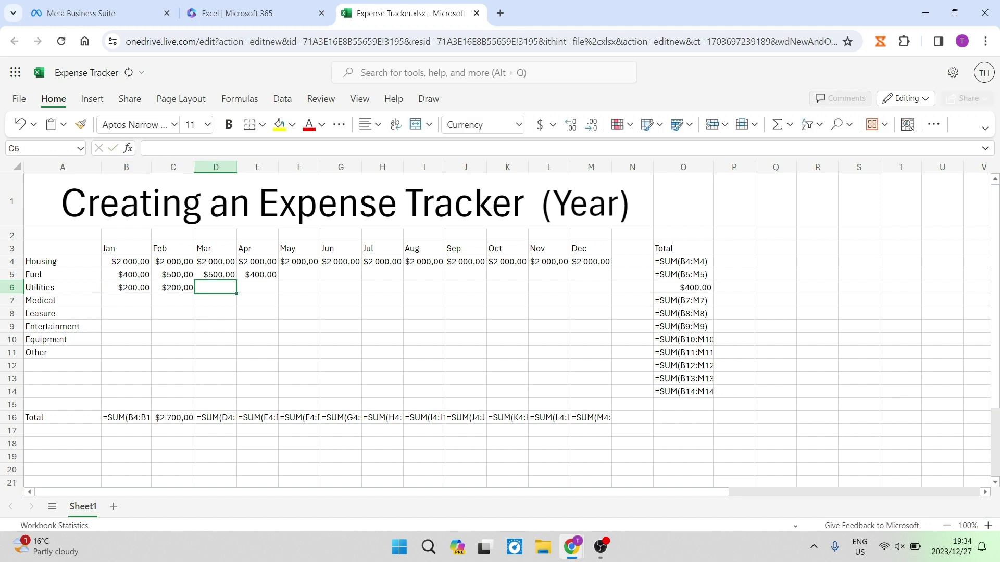
{"action": "type", "text": "200"}
{"action": "key", "text": "Tab"}
{"action": "type", "text": "2"}
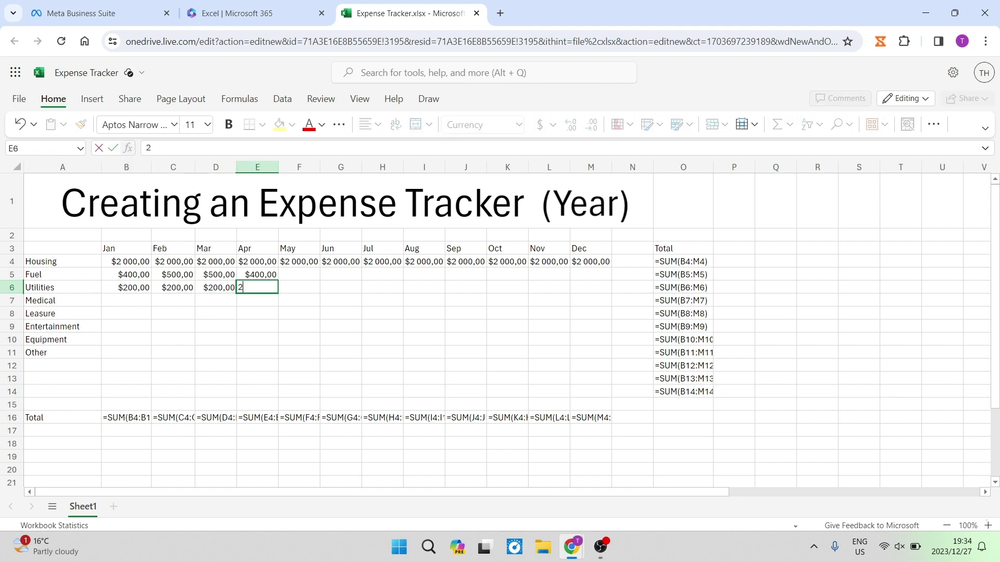
{"action": "key", "text": "Tab"}
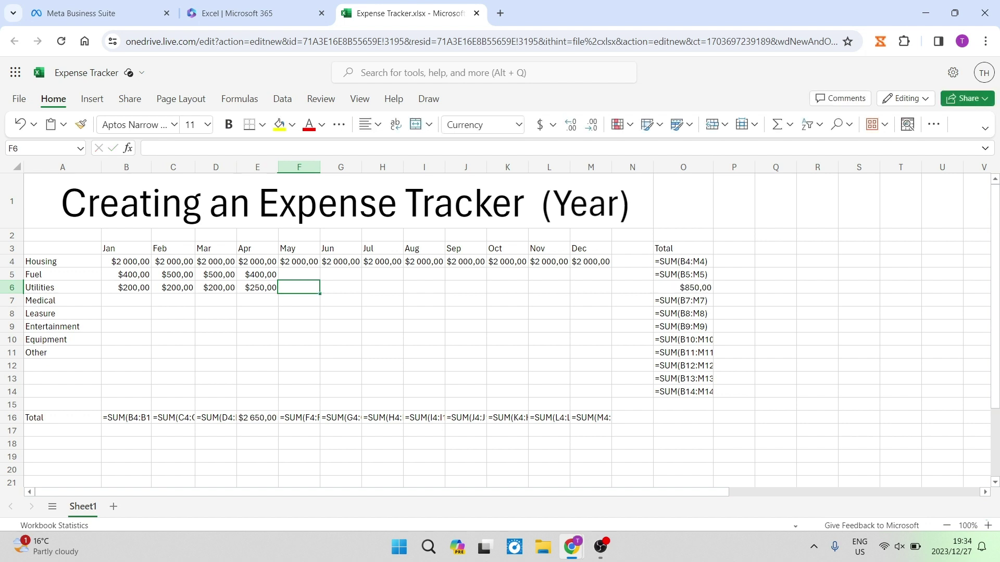
{"action": "type", "text": "22"}
{"action": "key", "text": "Tab"}
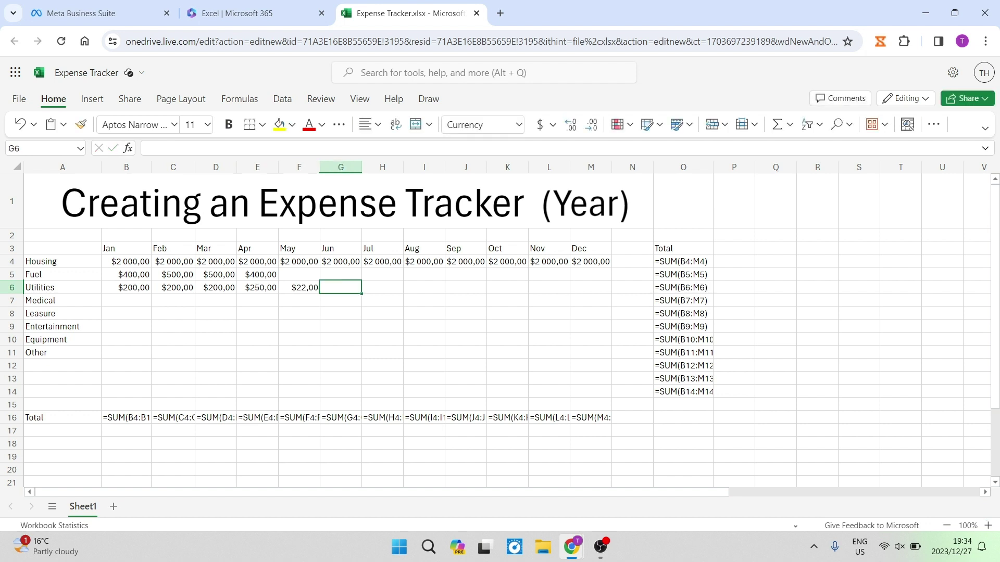
{"action": "left_click", "coordinate": [299, 287]}
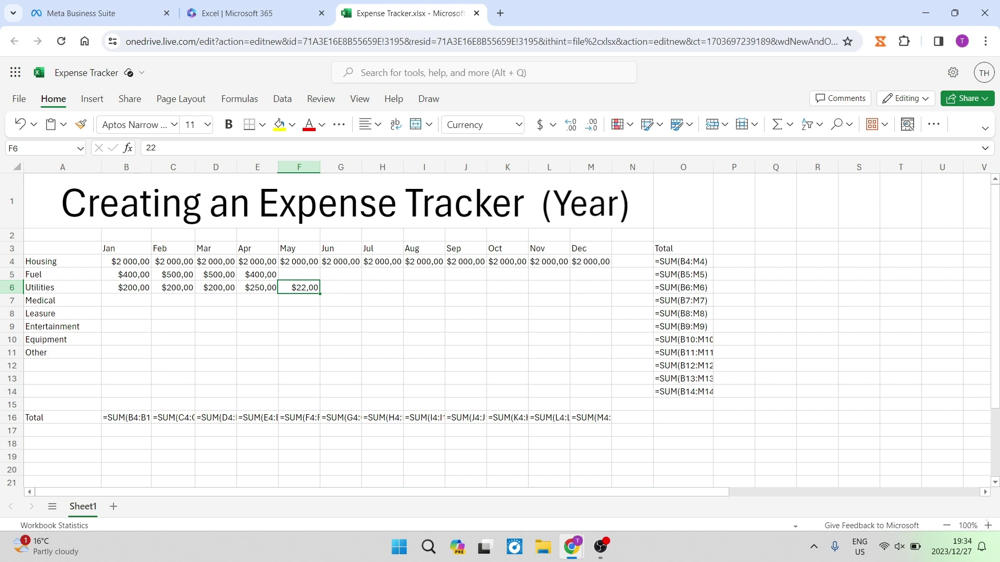
{"action": "type", "text": "220"}
{"action": "key", "text": "Tab"}
{"action": "type", "text": "1"}
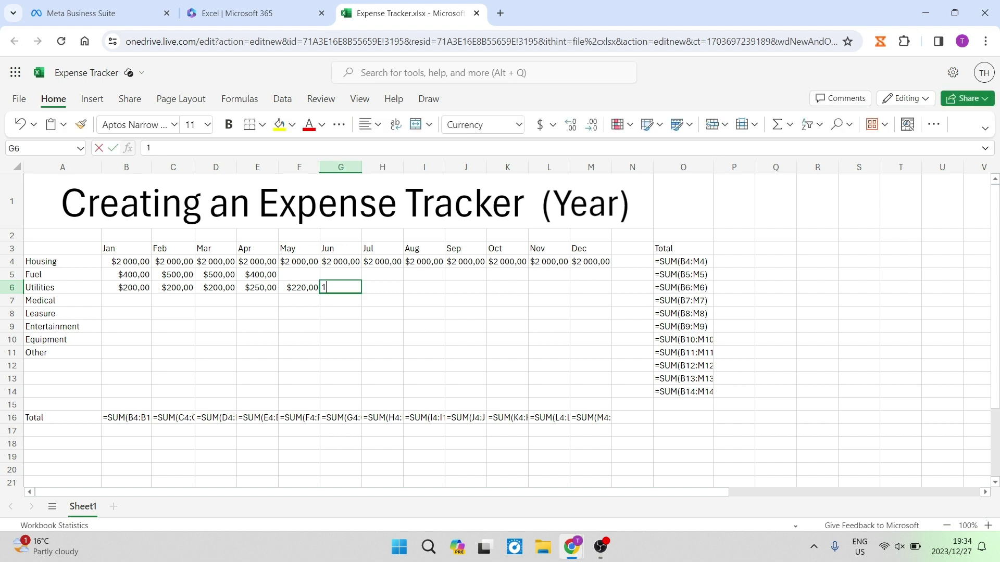
{"action": "type", "text": "90"}
{"action": "key", "text": "Tab"}
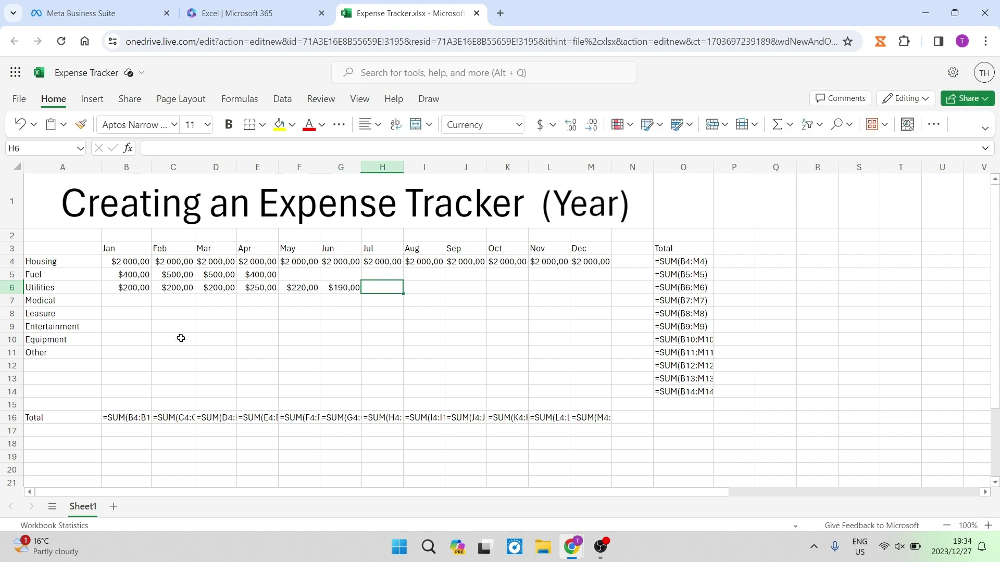
Enter 100 in B7:E7 for Medical, January through April.
{"action": "left_click", "coordinate": [126, 300]}
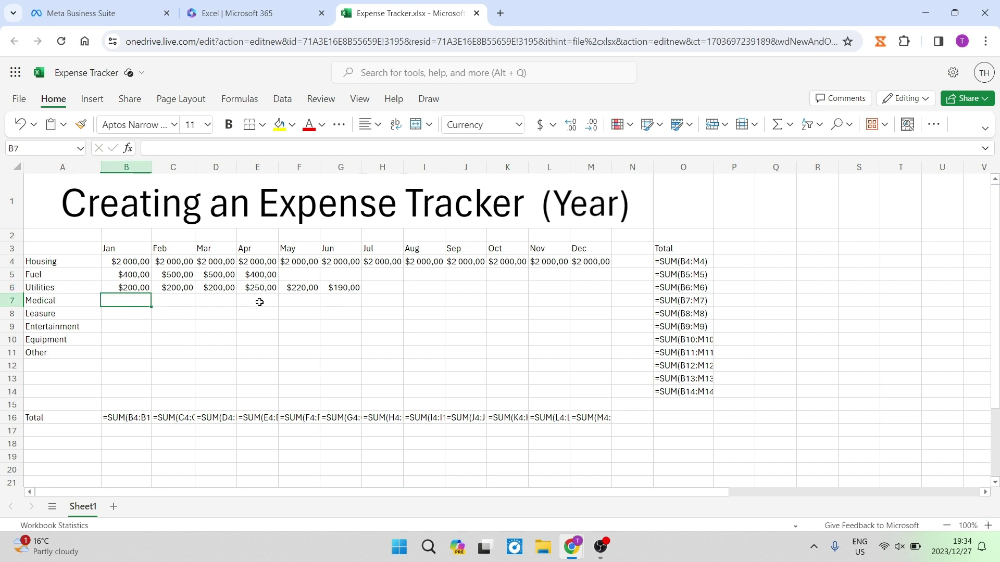
{"action": "type", "text": "100"}
{"action": "key", "text": "Tab"}
{"action": "type", "text": "100"}
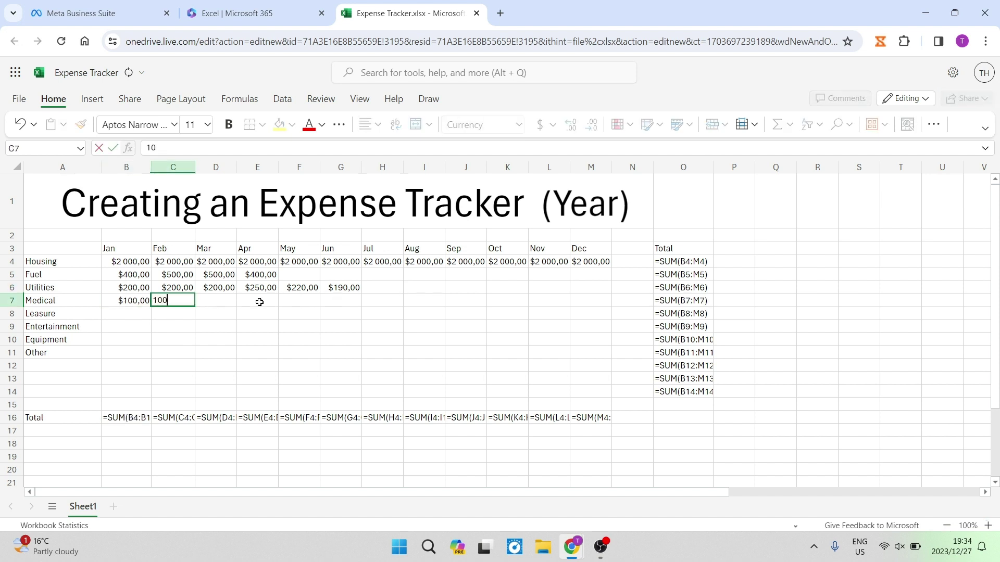
{"action": "key", "text": "Tab"}
{"action": "type", "text": "100"}
{"action": "key", "text": "Tab"}
{"action": "type", "text": "100"}
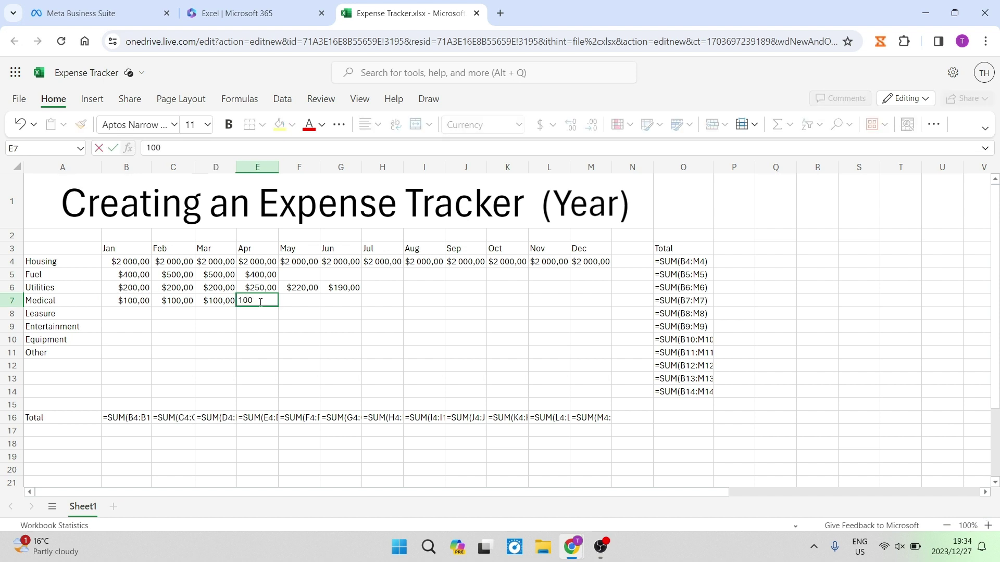
{"action": "key", "text": "Tab"}
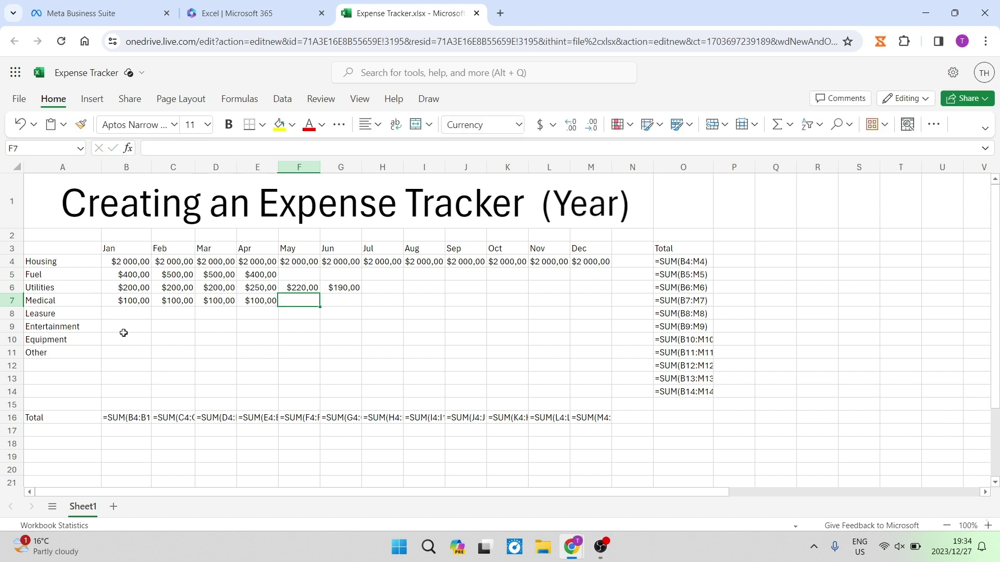
Enter Leasure amounts 200 and 100 for Jan and Feb.
{"action": "left_click", "coordinate": [120, 312]}
{"action": "type", "text": "200"}
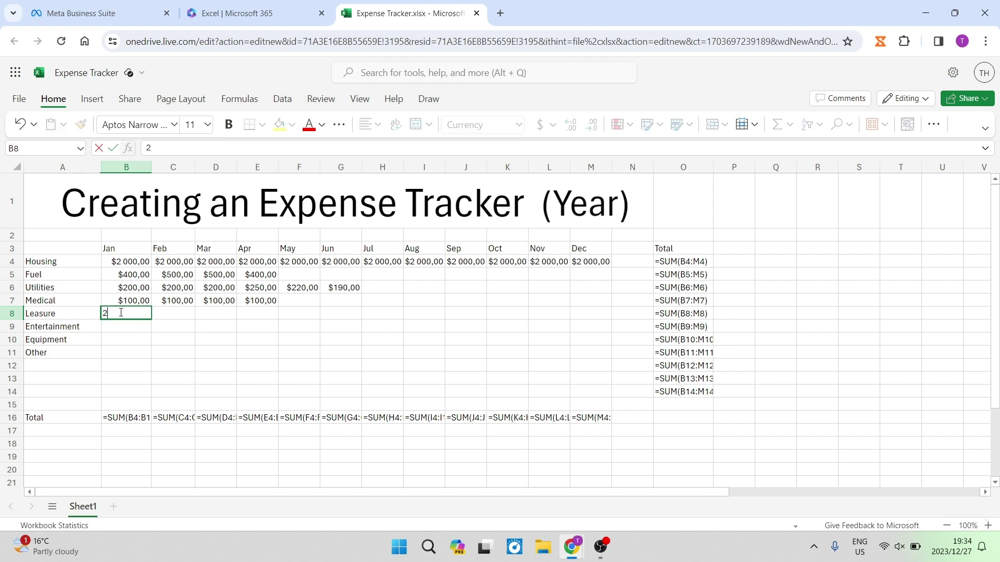
{"action": "key", "text": "Tab"}
{"action": "type", "text": "100"}
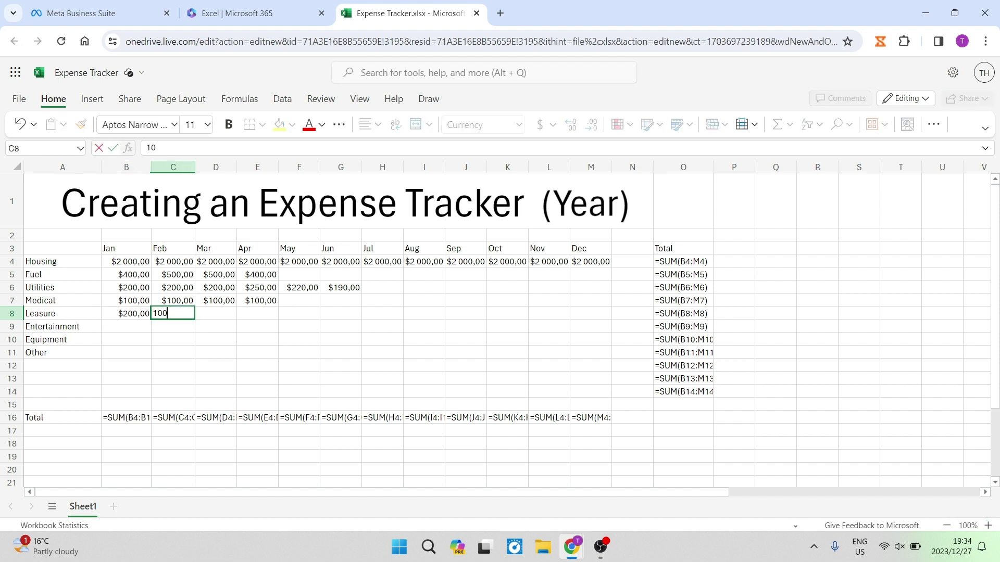
{"action": "key", "text": "Tab"}
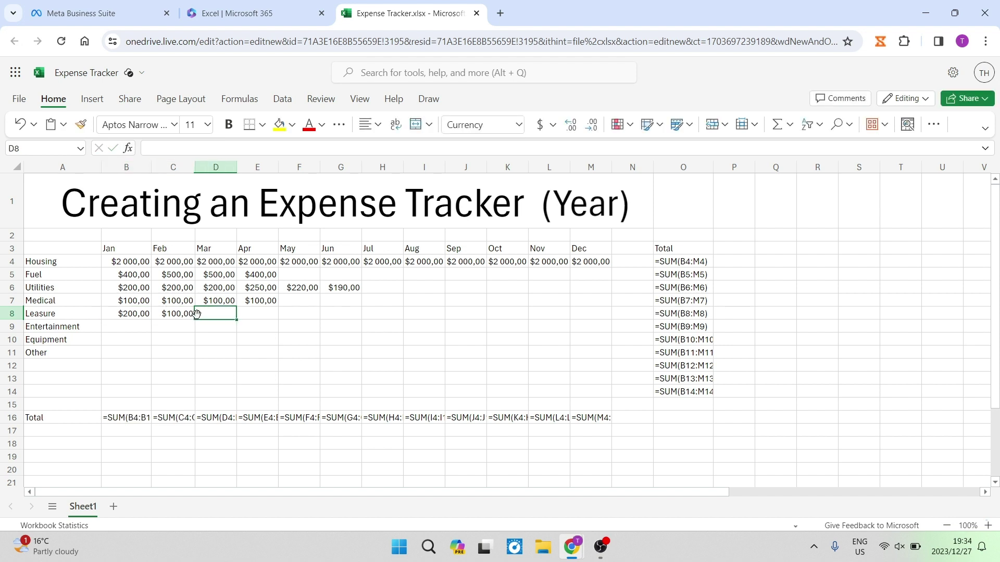
Enter Entertainment amounts 200, 50 and 60 for Jan–Mar.
{"action": "left_click", "coordinate": [137, 327]}
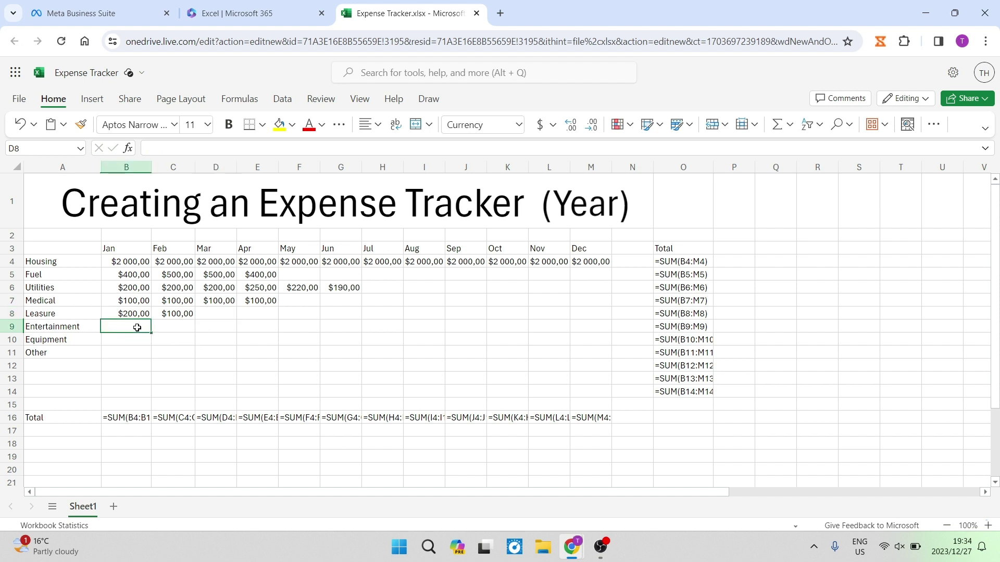
{"action": "type", "text": "200"}
{"action": "key", "text": "Tab"}
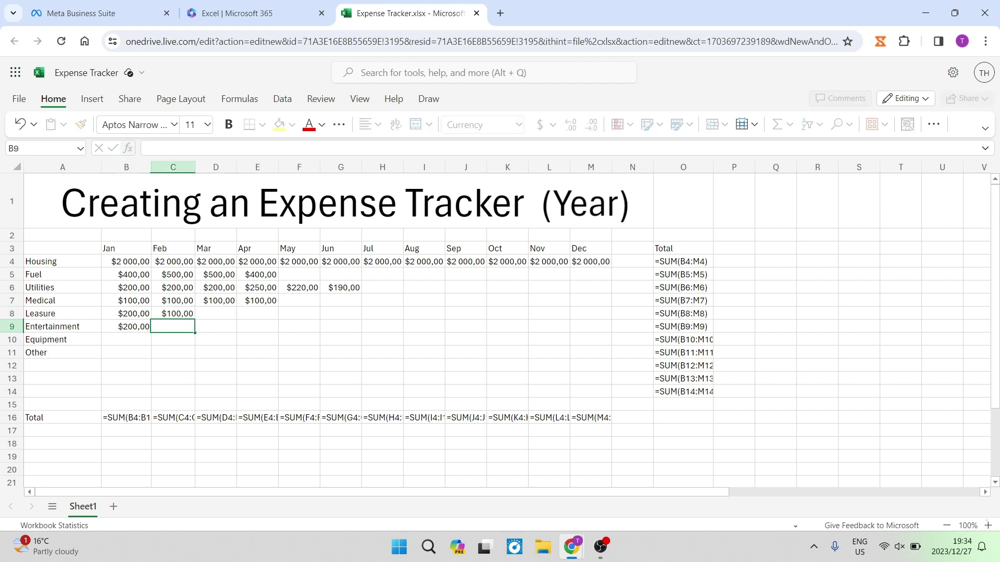
{"action": "type", "text": "50"}
{"action": "key", "text": "Tab"}
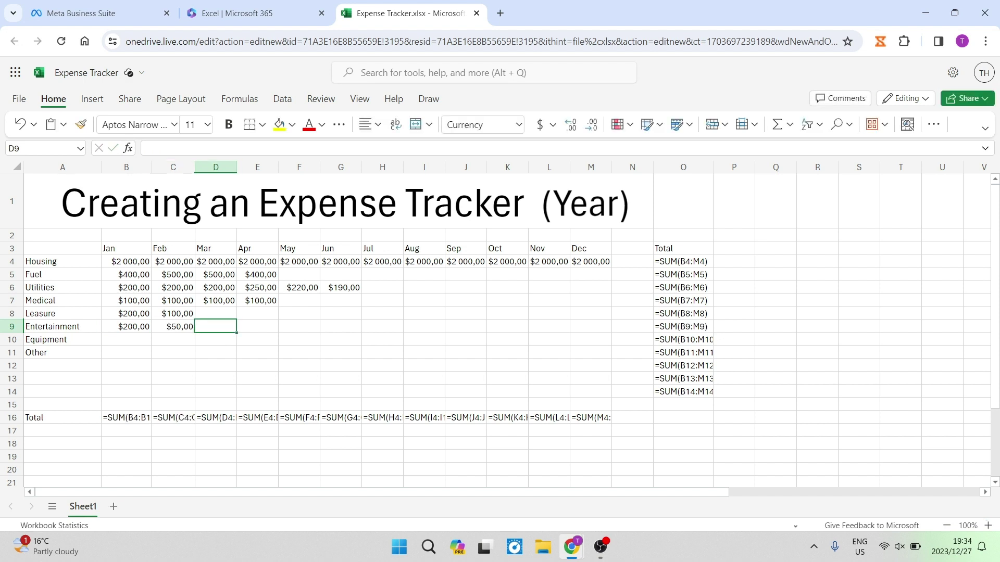
{"action": "type", "text": "60"}
{"action": "key", "text": "Tab"}
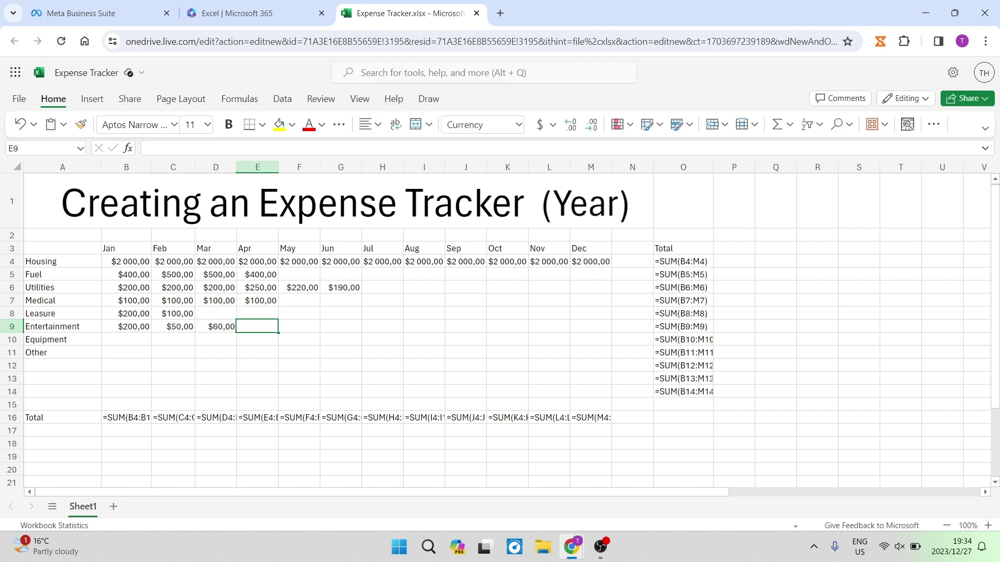
Enter Equipment amounts 100, 200 and 400 for Jan–Mar.
{"action": "left_click", "coordinate": [108, 338]}
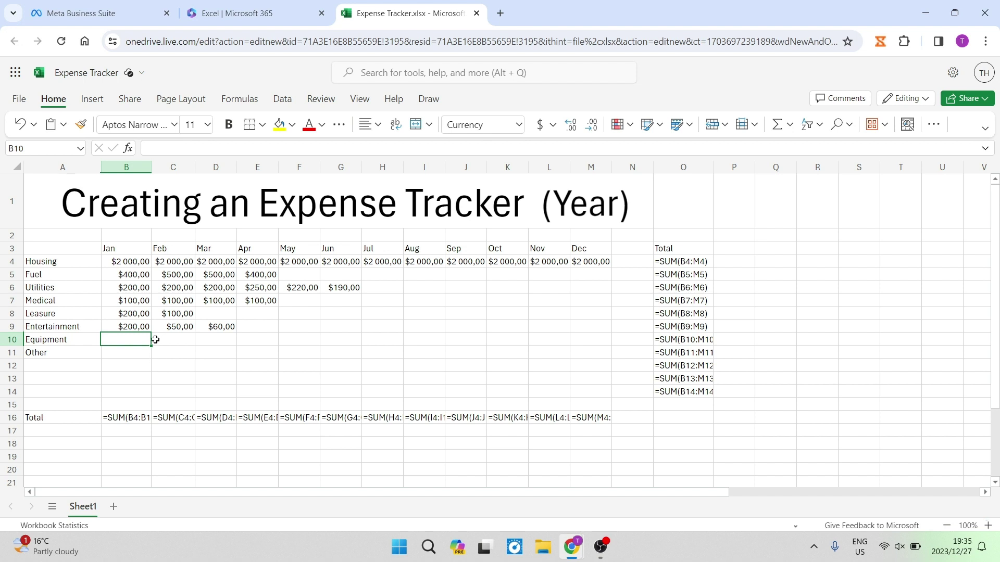
{"action": "type", "text": "100"}
{"action": "key", "text": "Tab"}
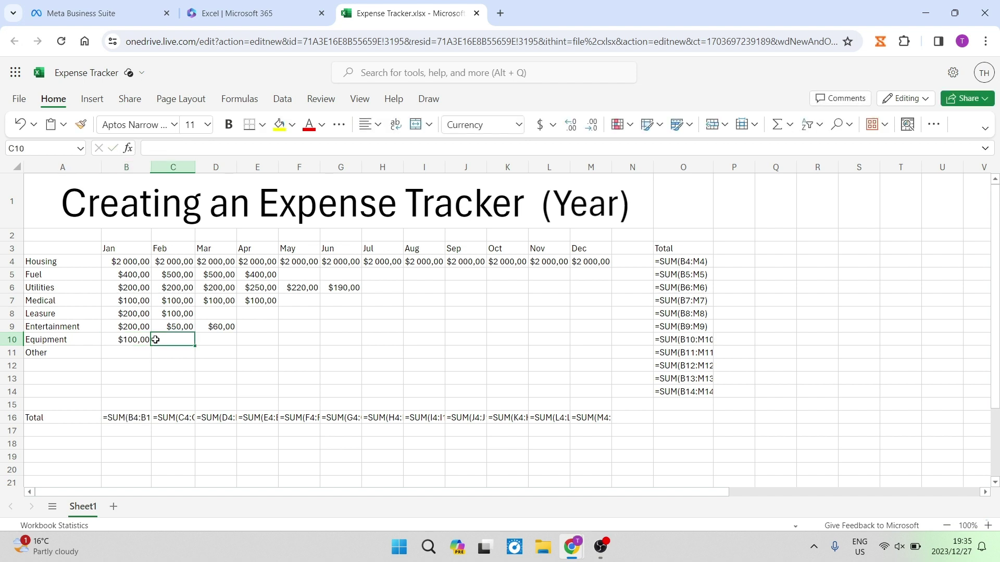
{"action": "type", "text": "200"}
{"action": "key", "text": "Tab"}
{"action": "type", "text": "4"}
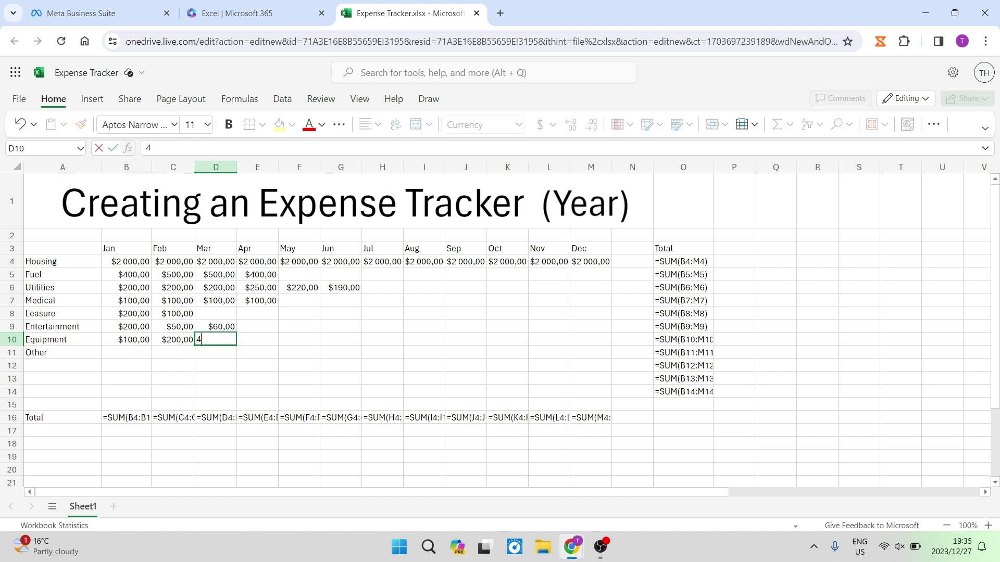
{"action": "type", "text": "00"}
{"action": "key", "text": "Tab"}
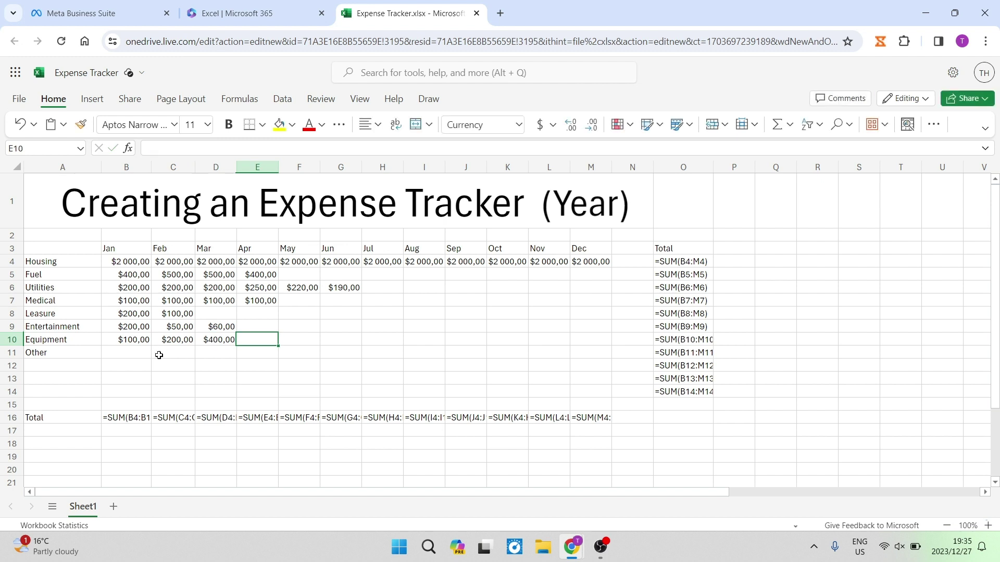
Enter 1000 for Other in each of Jan, Feb and Mar.
{"action": "left_click", "coordinate": [128, 352]}
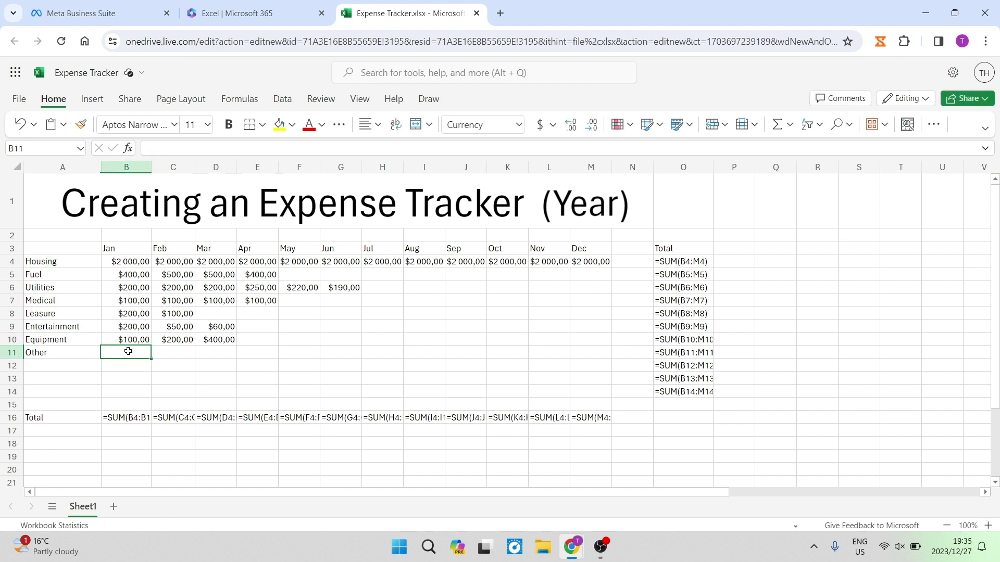
{"action": "type", "text": "1000"}
{"action": "key", "text": "Tab"}
{"action": "type", "text": "1000"}
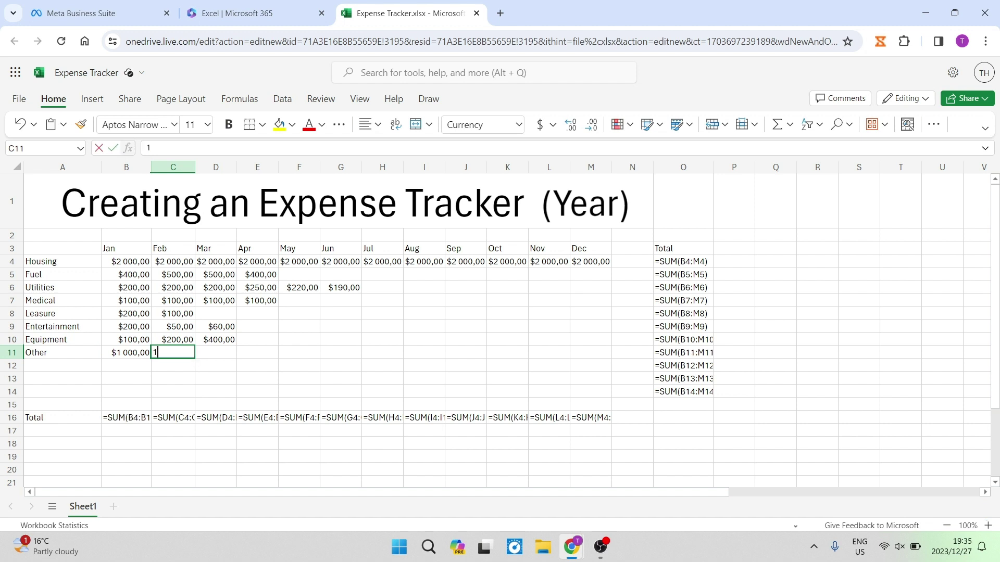
{"action": "key", "text": "Tab"}
{"action": "type", "text": "1 000"}
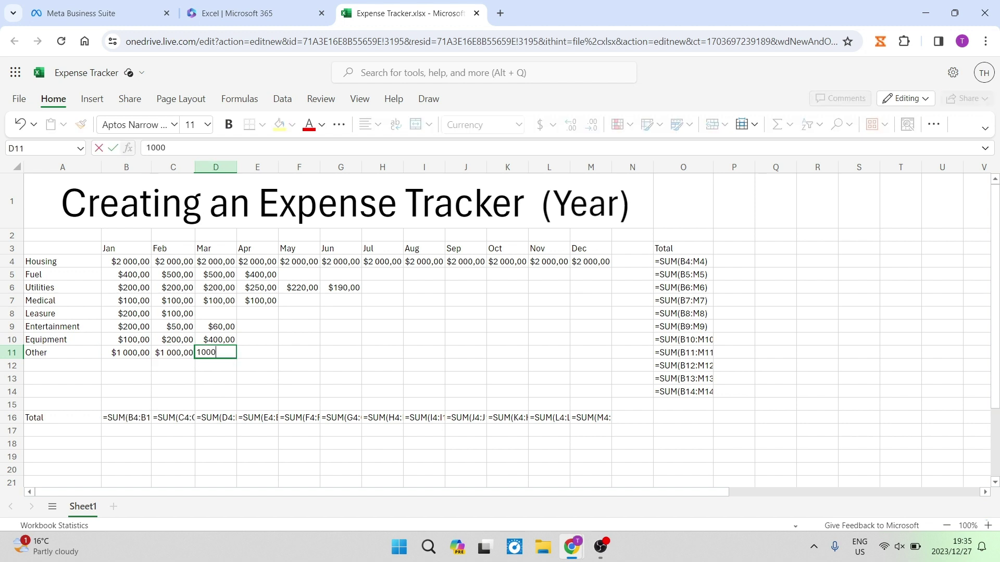
{"action": "key", "text": "Tab"}
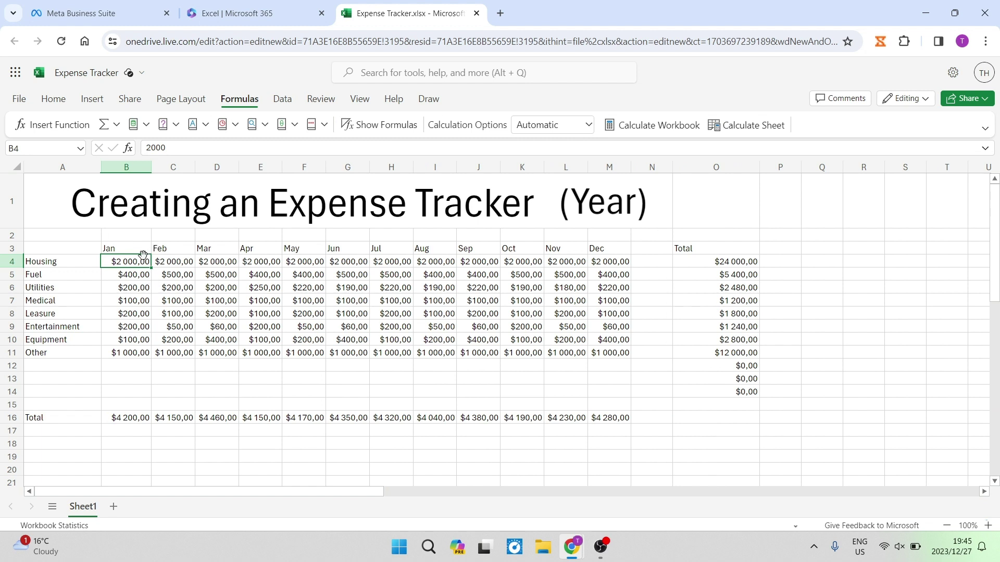
Select the Housing row, Fuel row and Jan column to check their sums, including O4's total formula.
{"action": "left_click_drag", "start_coordinate": [134, 262], "coordinate": [602, 261]}
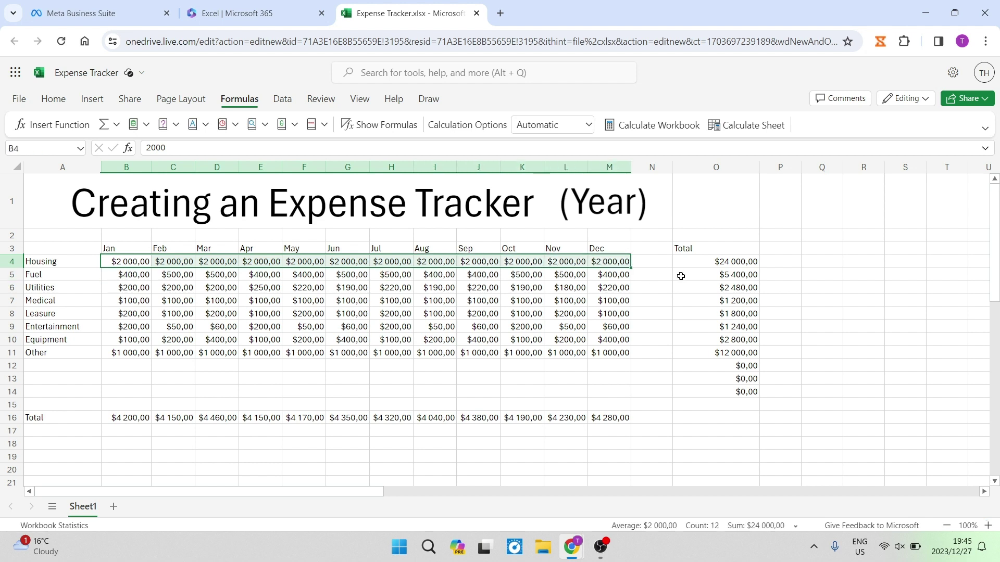
{"action": "left_click", "coordinate": [693, 261]}
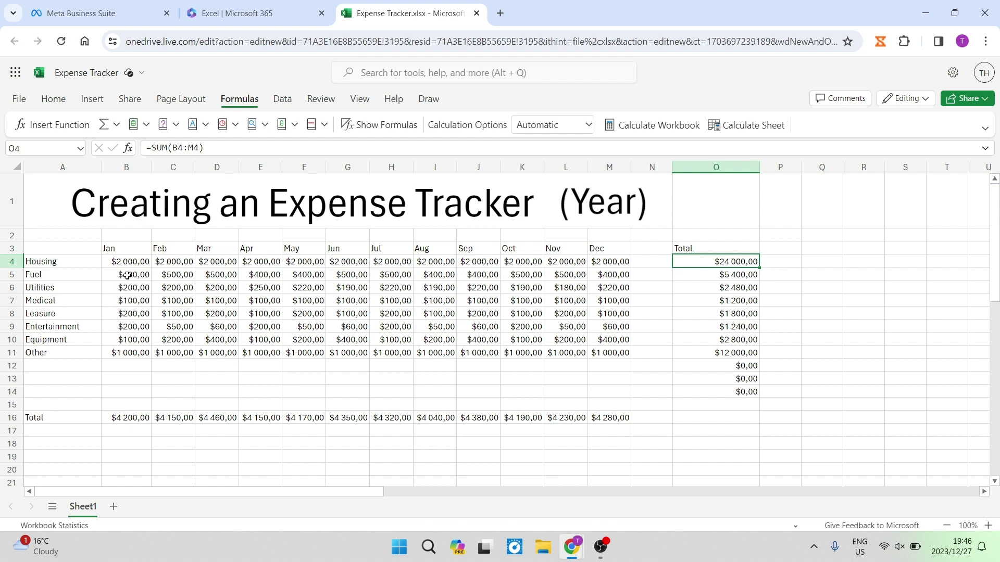
{"action": "left_click_drag", "start_coordinate": [127, 277], "coordinate": [595, 281]}
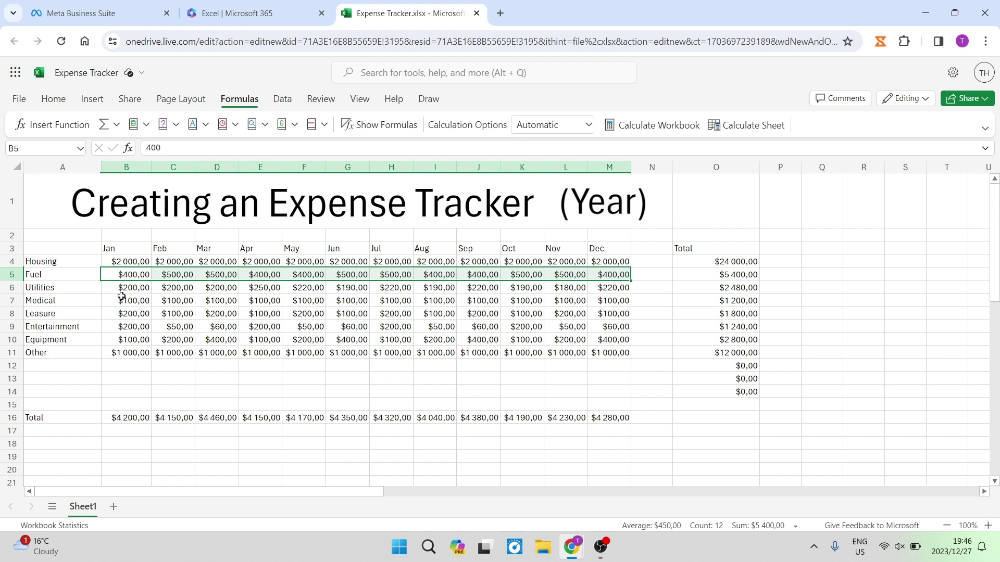
{"action": "left_click_drag", "start_coordinate": [133, 266], "coordinate": [133, 351]}
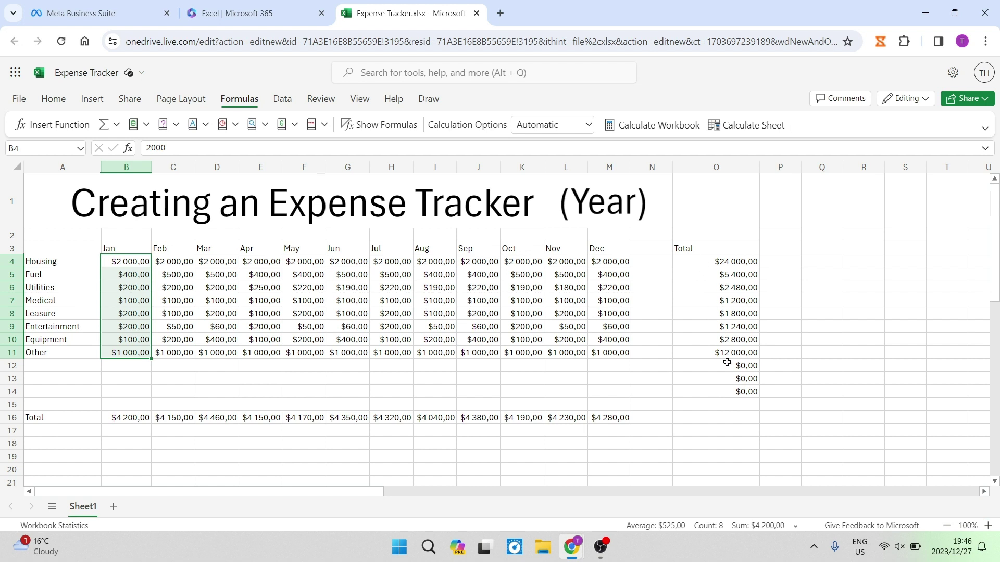
AutoSum O4:O15 into O16 for a $50 920,00 grand total.
{"action": "left_click", "coordinate": [723, 417]}
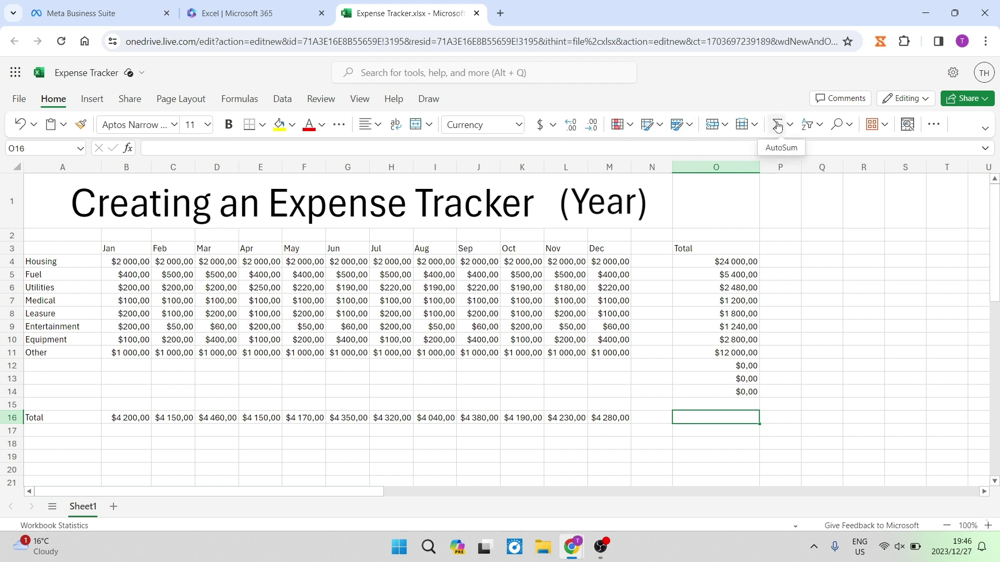
{"action": "left_click", "coordinate": [777, 124]}
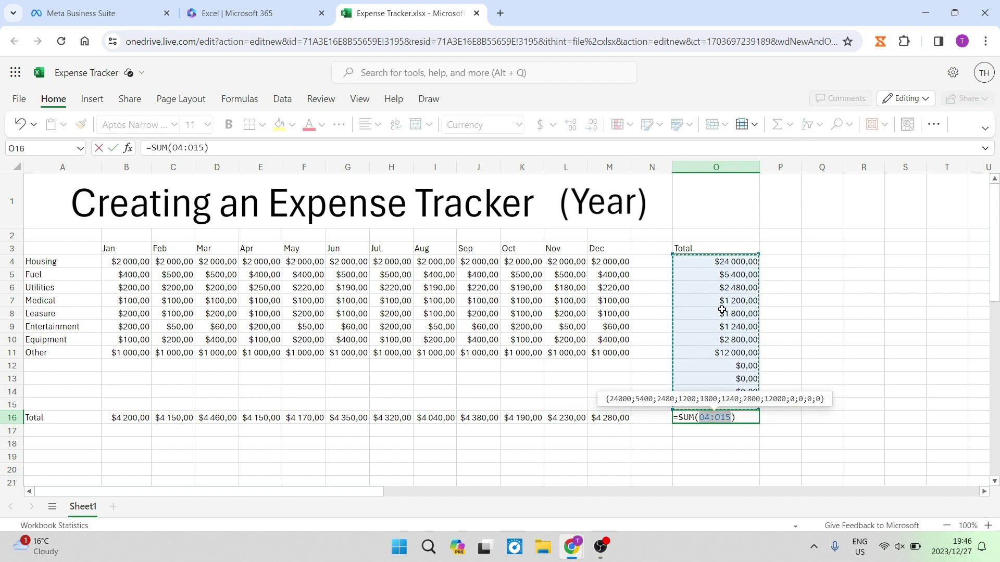
{"action": "key", "text": "Return"}
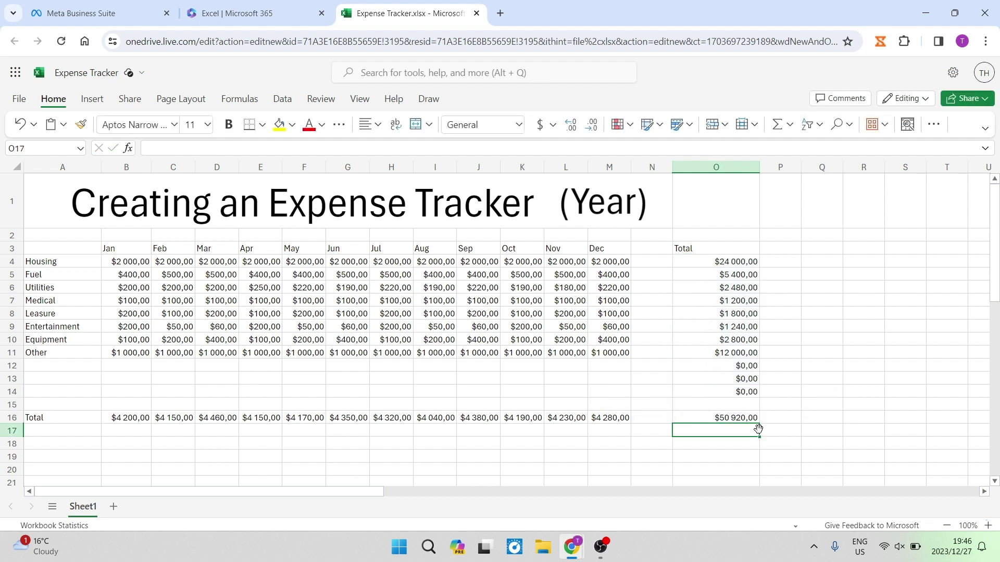
{"action": "left_click", "coordinate": [734, 417]}
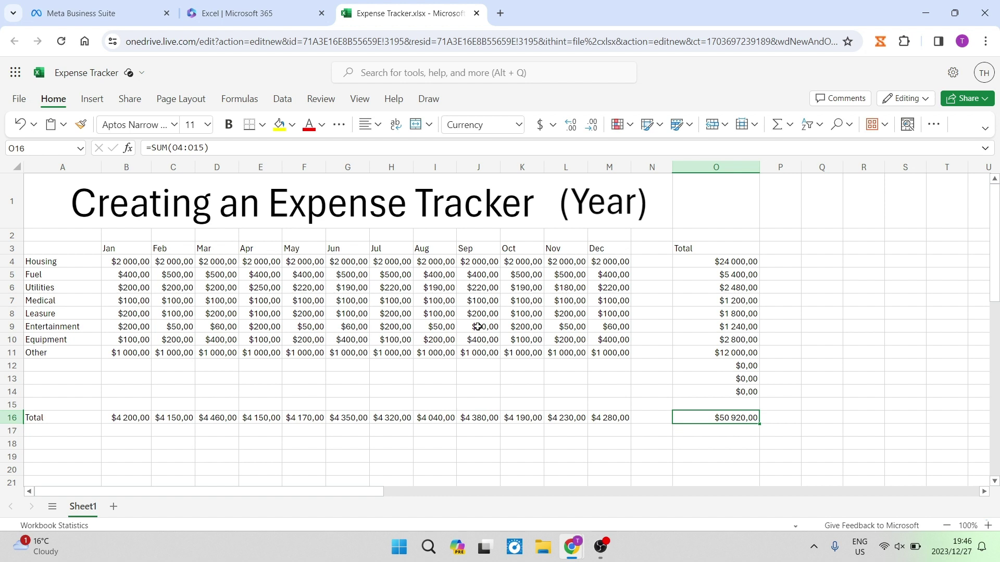